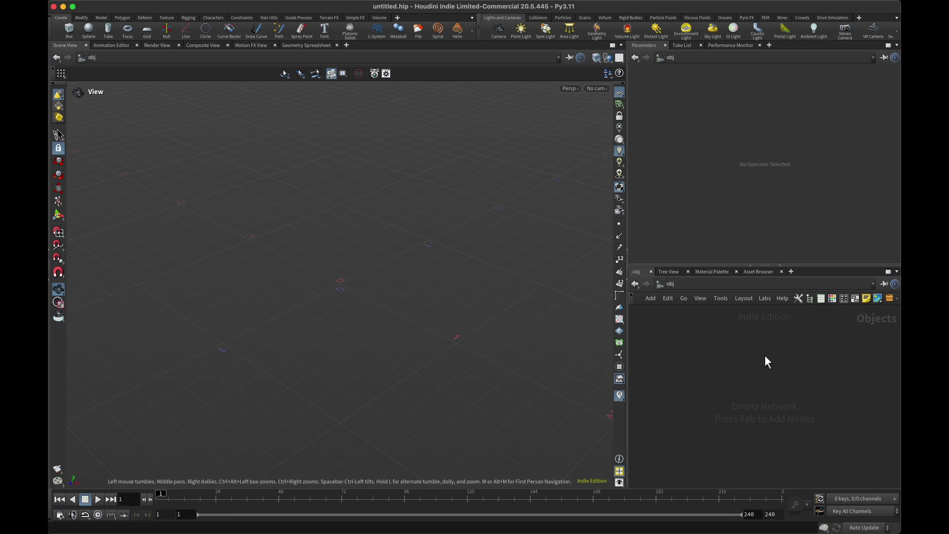
Step: Add a File geometry object to the empty object network
{"action": "key", "text": "Tab"}
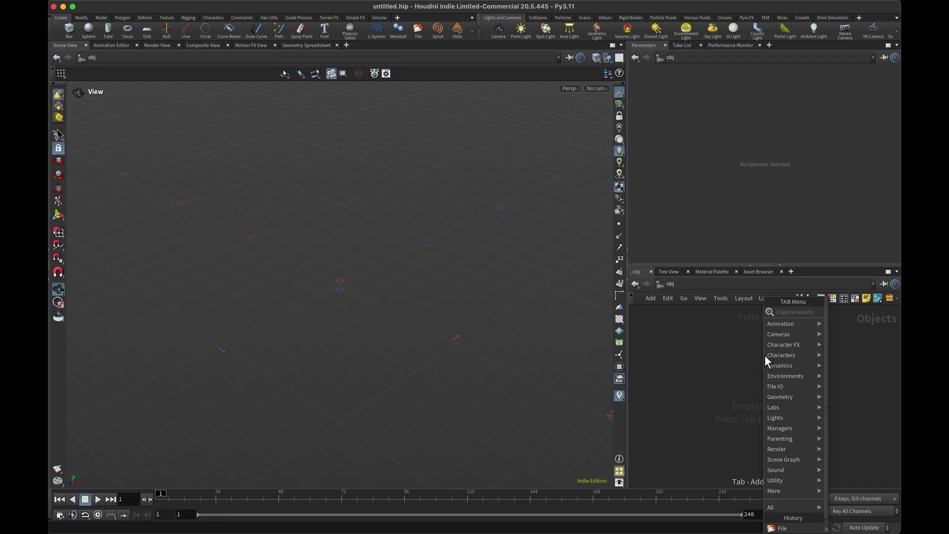
{"action": "type", "text": "file"}
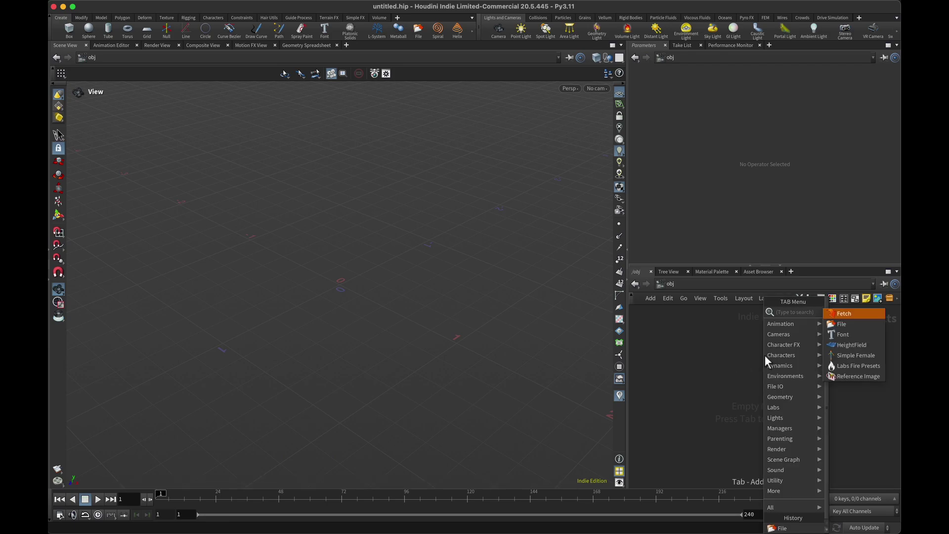
{"action": "key", "text": "Return"}
{"action": "left_click", "coordinate": [762, 358]}
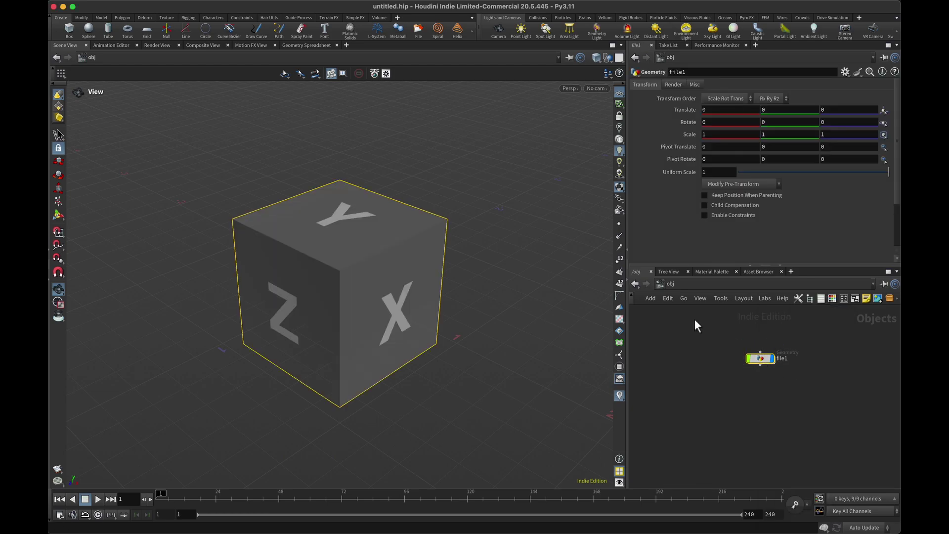
Step: Delete the default File node inside the new geometry object and return to the object level
{"action": "double_click", "coordinate": [764, 360]}
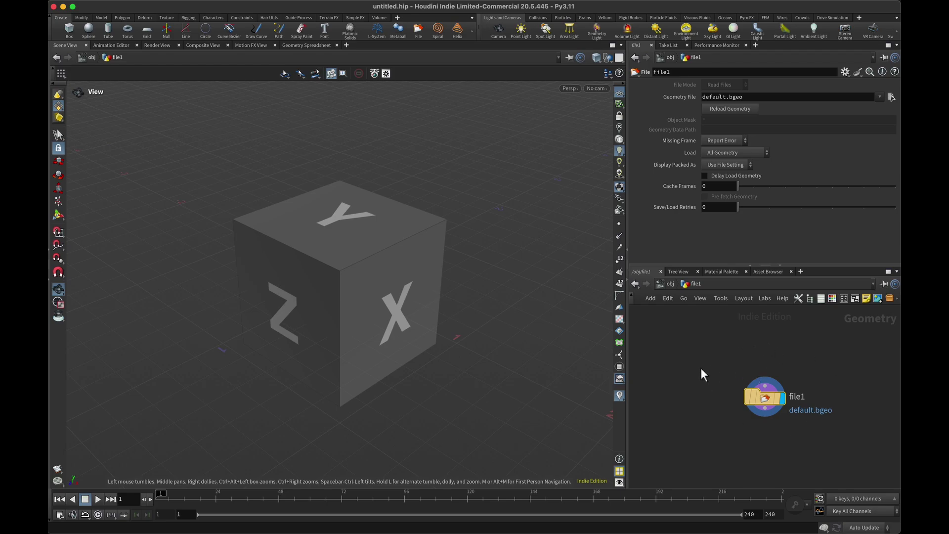
{"action": "key", "text": "Delete"}
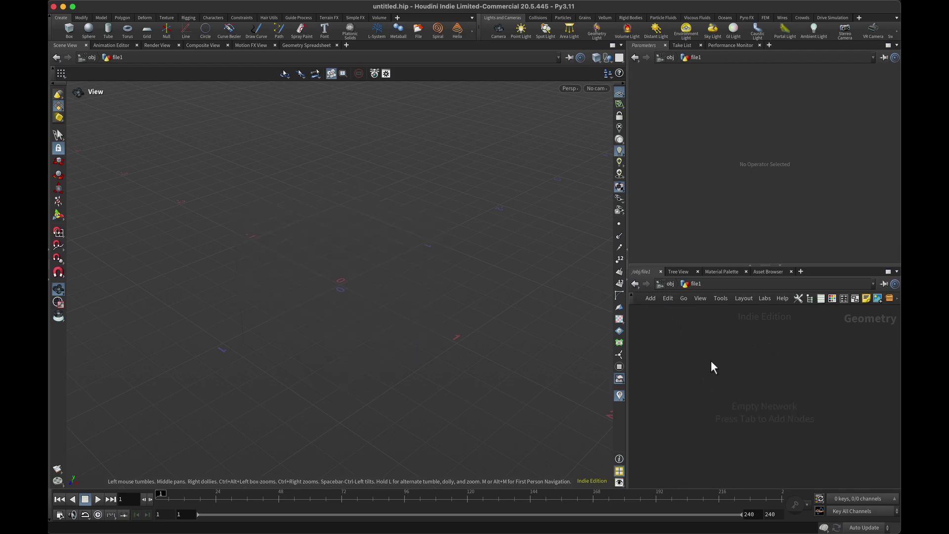
{"action": "left_click", "coordinate": [669, 286]}
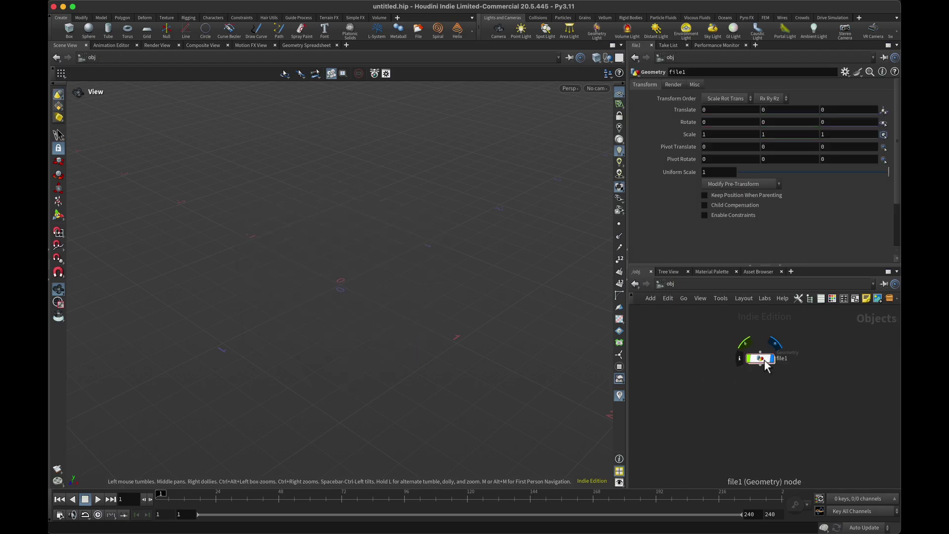
Step: Rename the geometry object as operation
{"action": "double_click", "coordinate": [783, 358]}
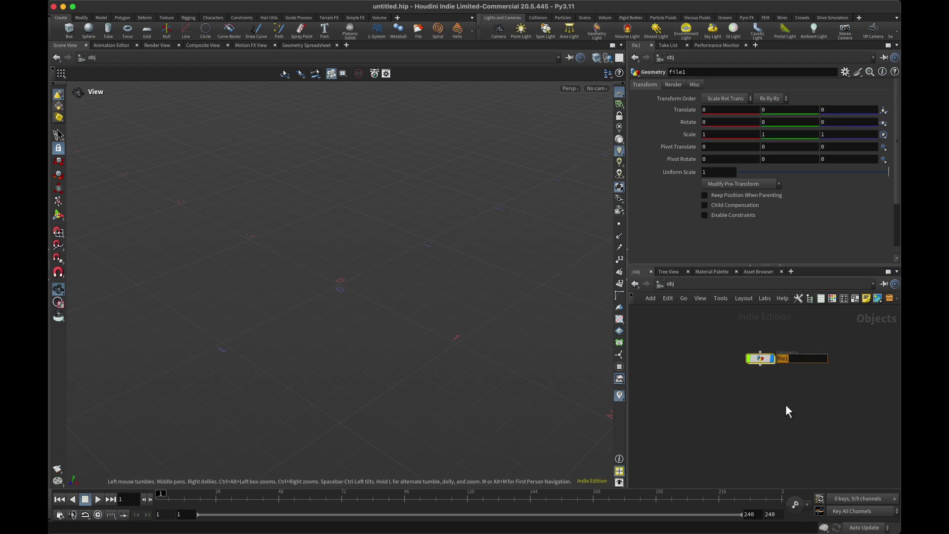
{"action": "type", "text": "operation"}
{"action": "key", "text": "Return"}
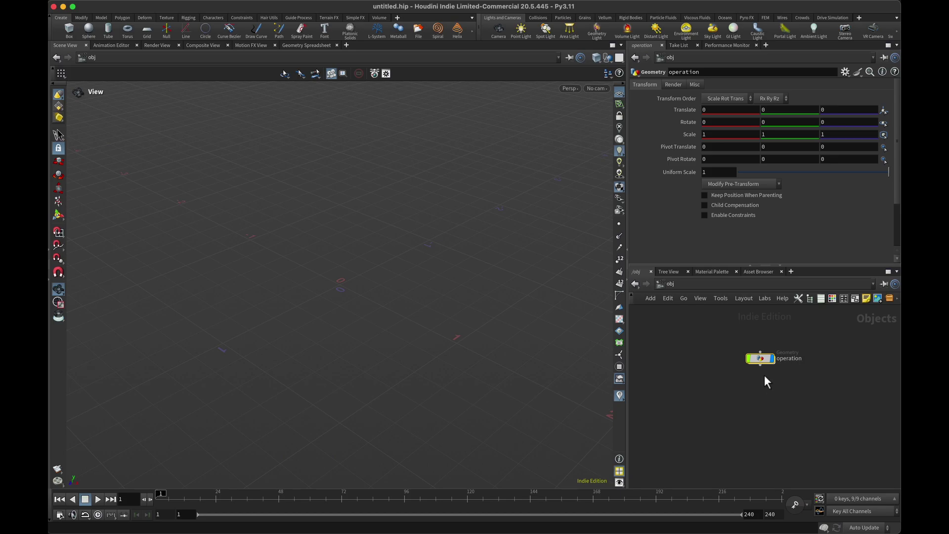
Step: Add a File node inside the operation object
{"action": "double_click", "coordinate": [758, 357]}
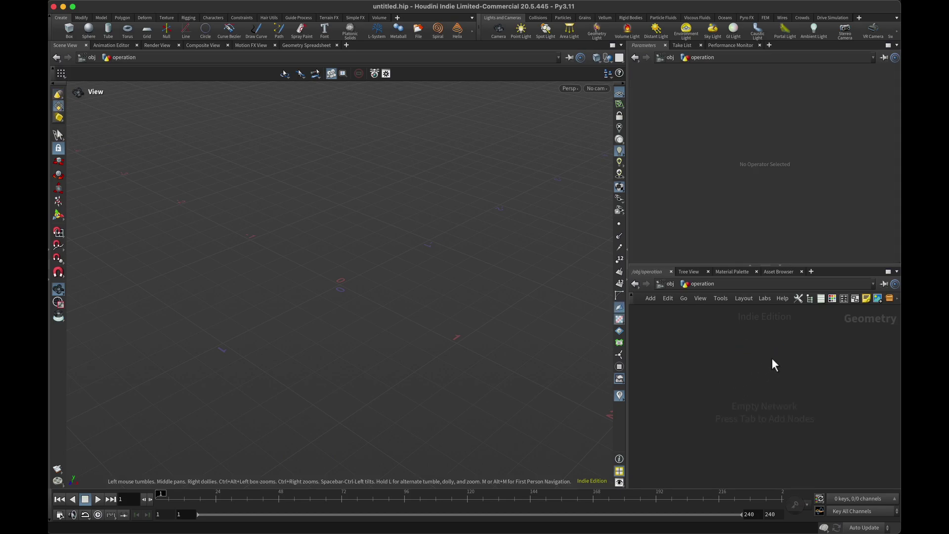
{"action": "key", "text": "Tab"}
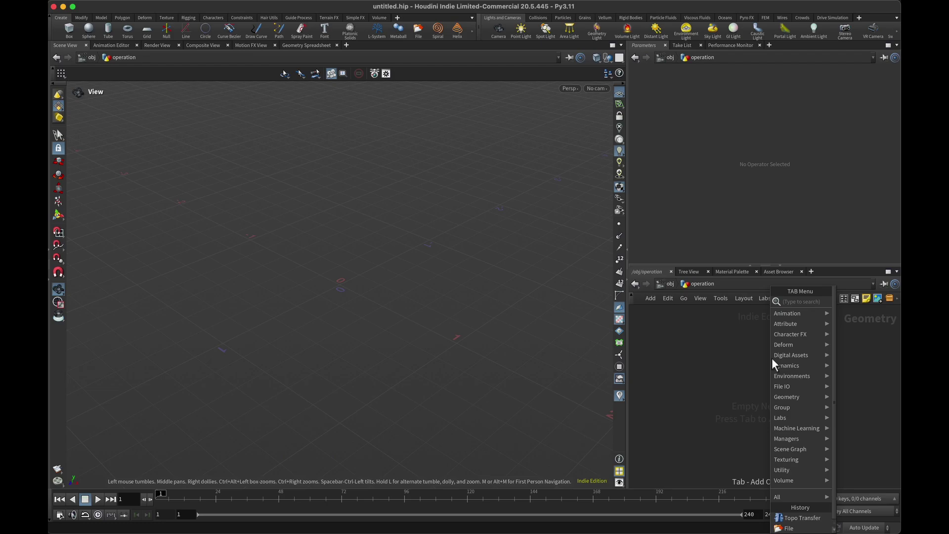
{"action": "type", "text": "file"}
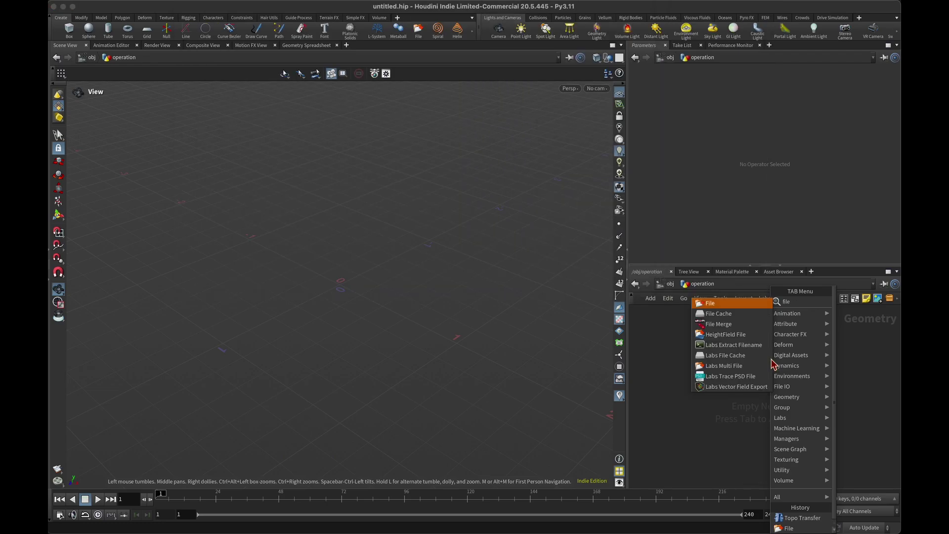
{"action": "key", "text": "Return"}
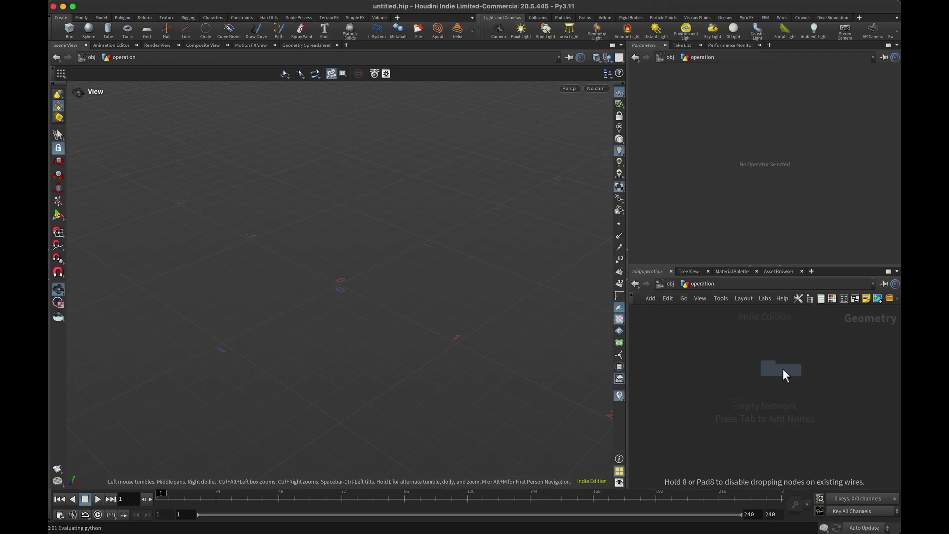
{"action": "left_click", "coordinate": [783, 368]}
{"action": "mouse_move", "coordinate": [782, 378]}
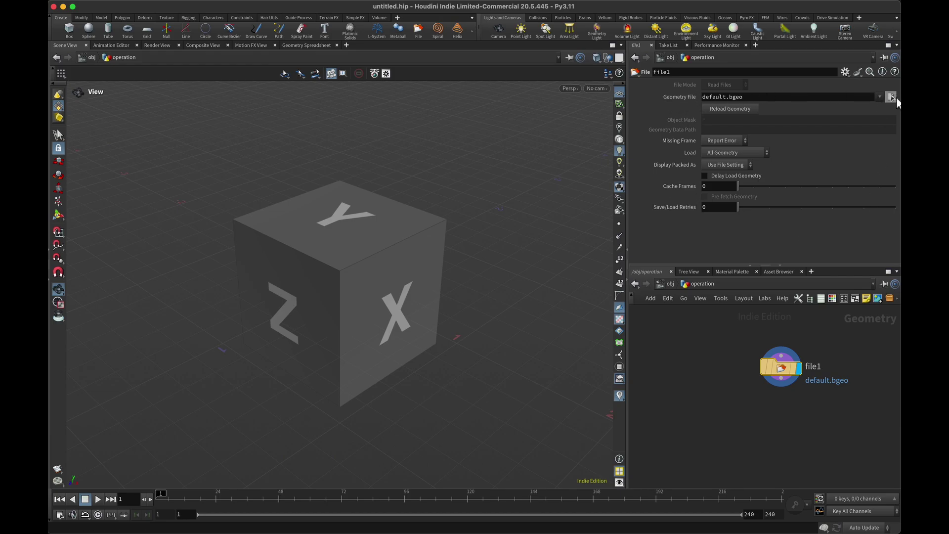
Step: Load head_decim.obj as the File node's geometry file
{"action": "left_click", "coordinate": [891, 97]}
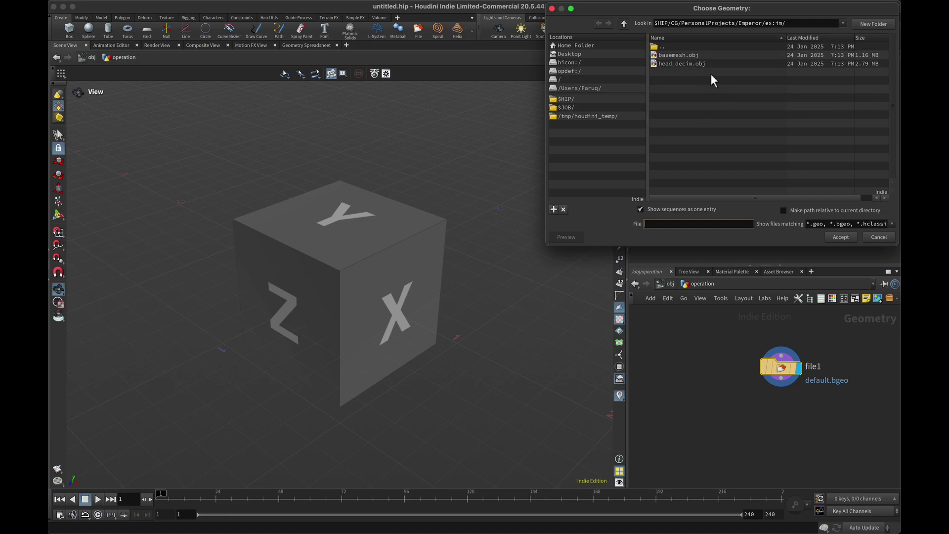
{"action": "left_click", "coordinate": [675, 64]}
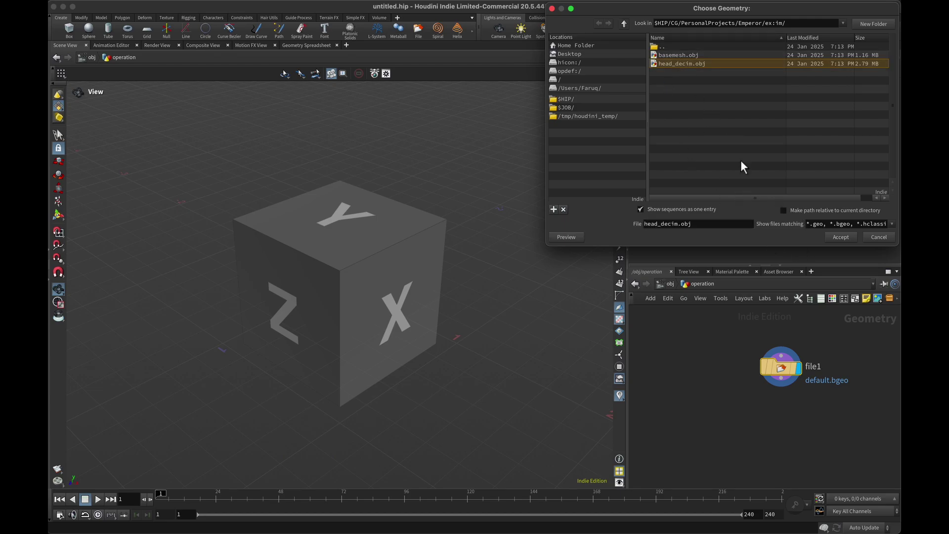
{"action": "left_click", "coordinate": [840, 237]}
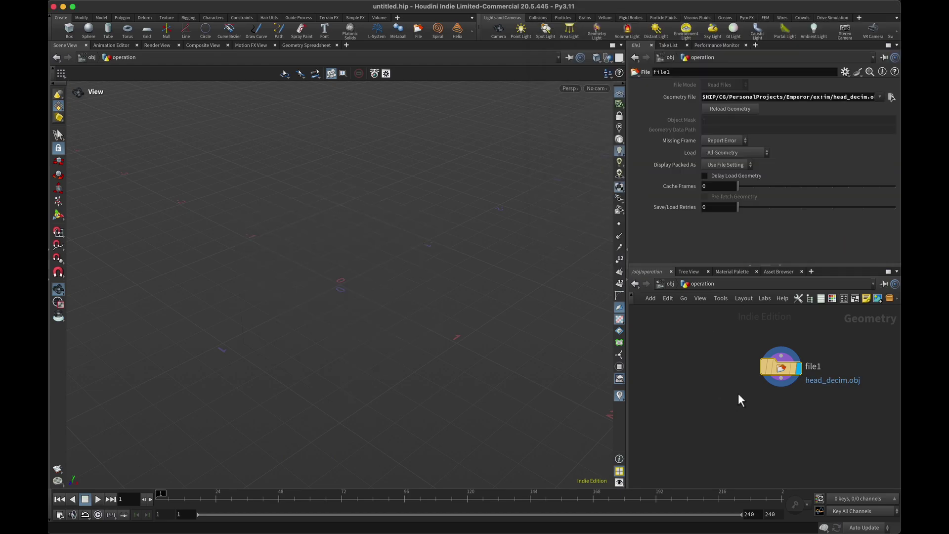
Step: Rename the File node that loads head_decim.obj as target
{"action": "double_click", "coordinate": [815, 366]}
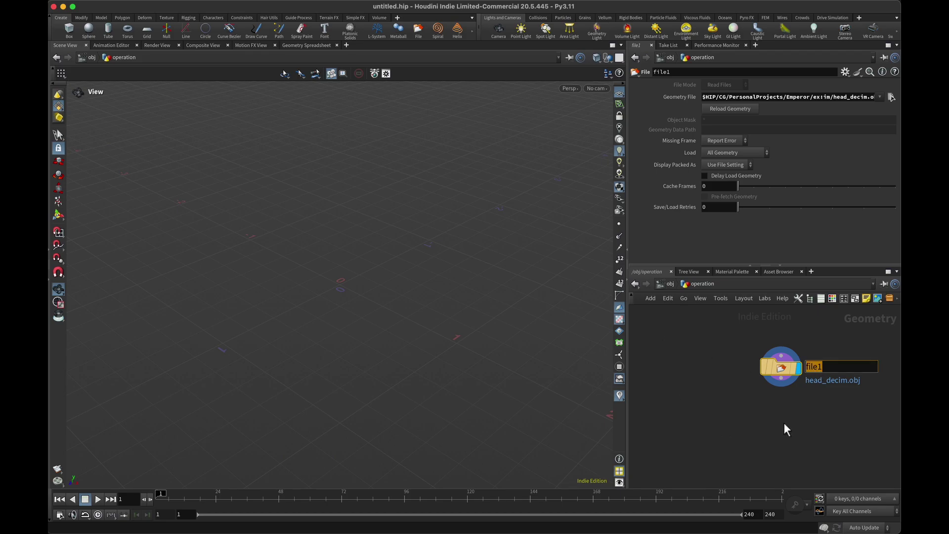
{"action": "type", "text": "target"}
{"action": "key", "text": "Return"}
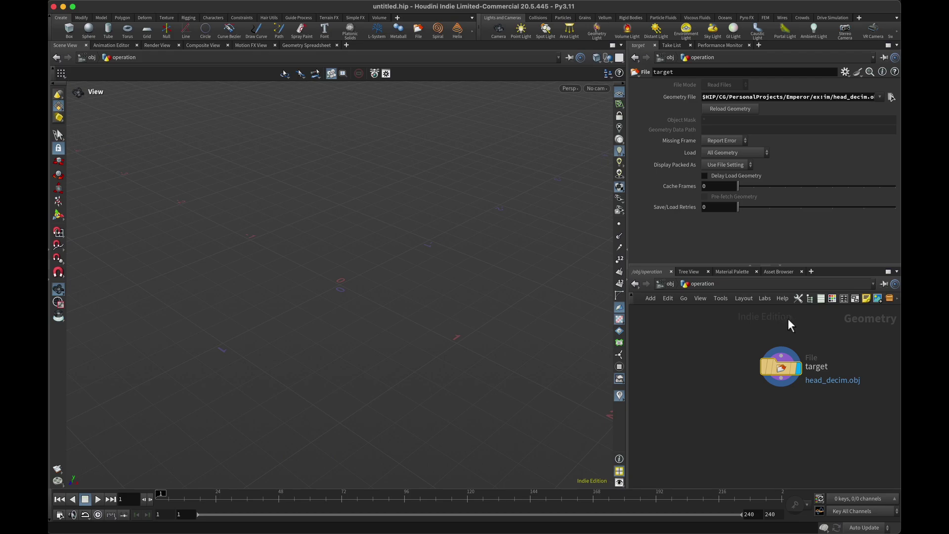
{"action": "mouse_move", "coordinate": [792, 339]}
{"action": "key", "text": "g"}
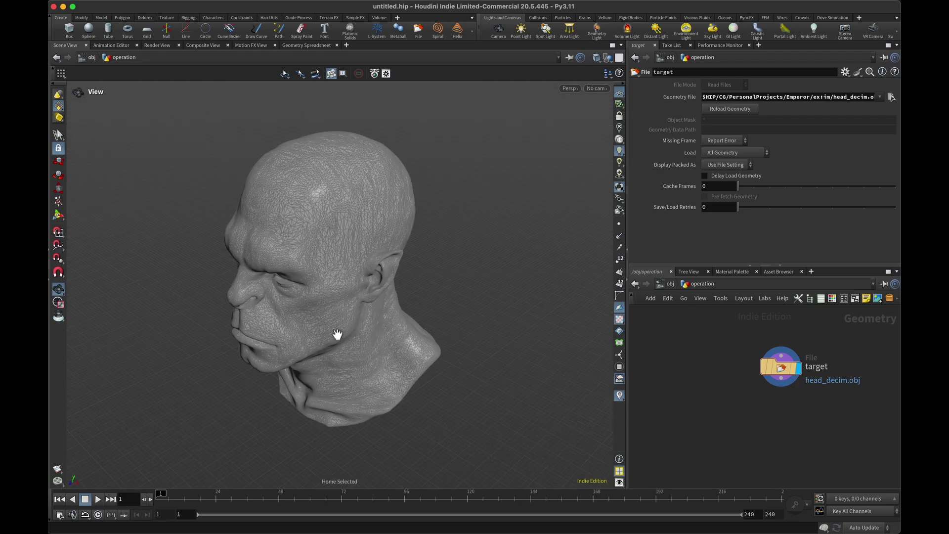
{"action": "left_click_drag", "start_coordinate": [335, 332], "coordinate": [400, 311]}
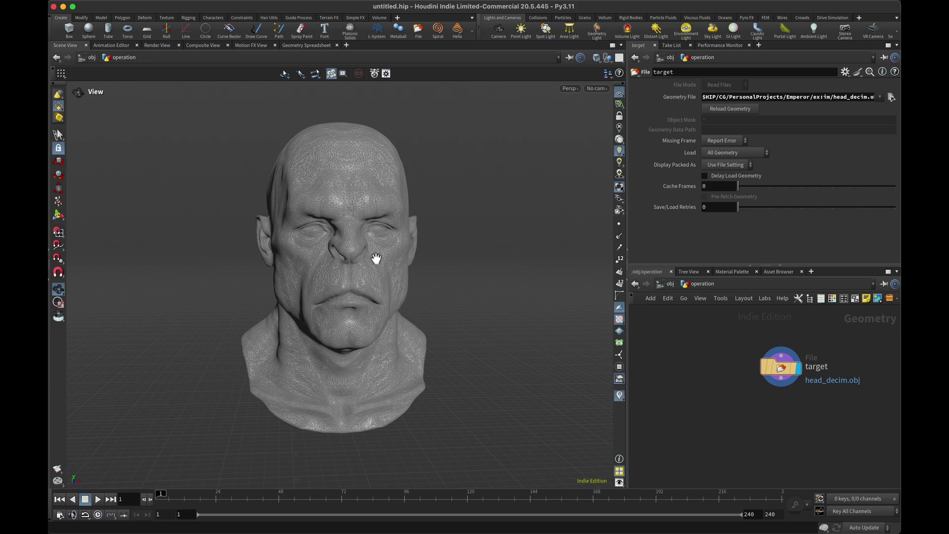
Step: Add a second File node beside the target node
{"action": "middle_click_drag", "start_coordinate": [728, 381], "coordinate": [757, 370]}
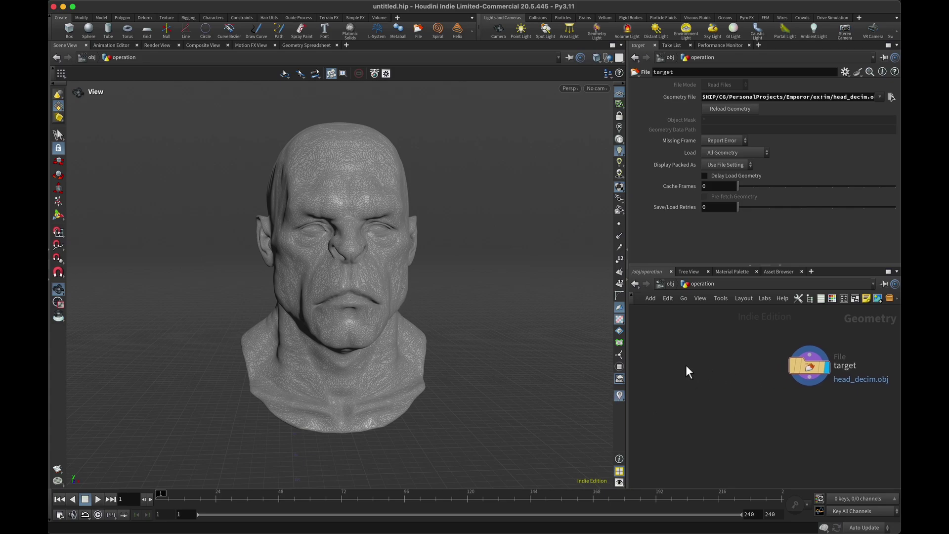
{"action": "key", "text": "Tab"}
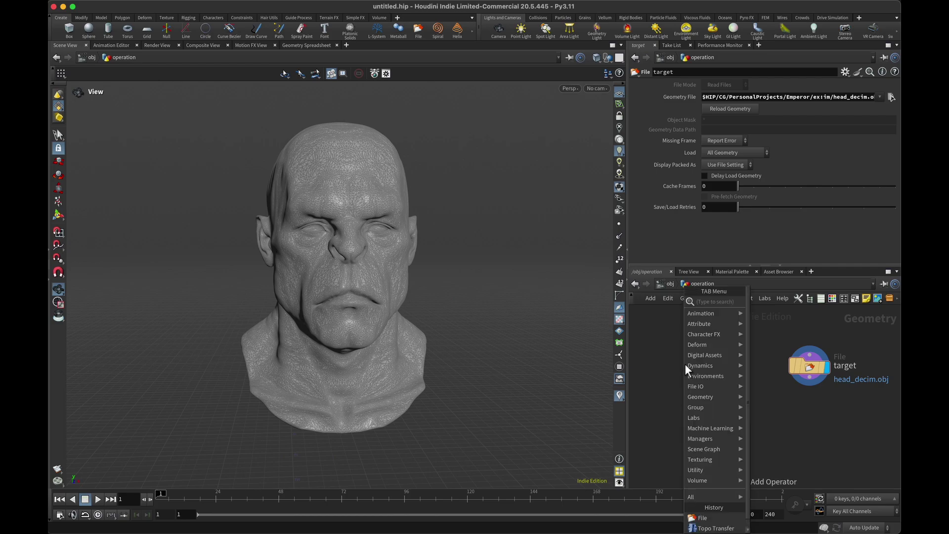
{"action": "type", "text": "file"}
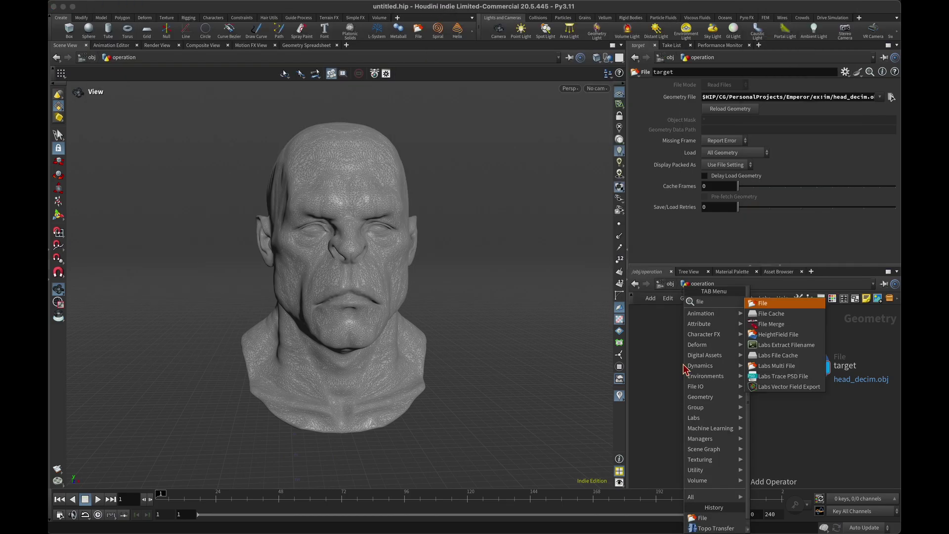
{"action": "key", "text": "Return"}
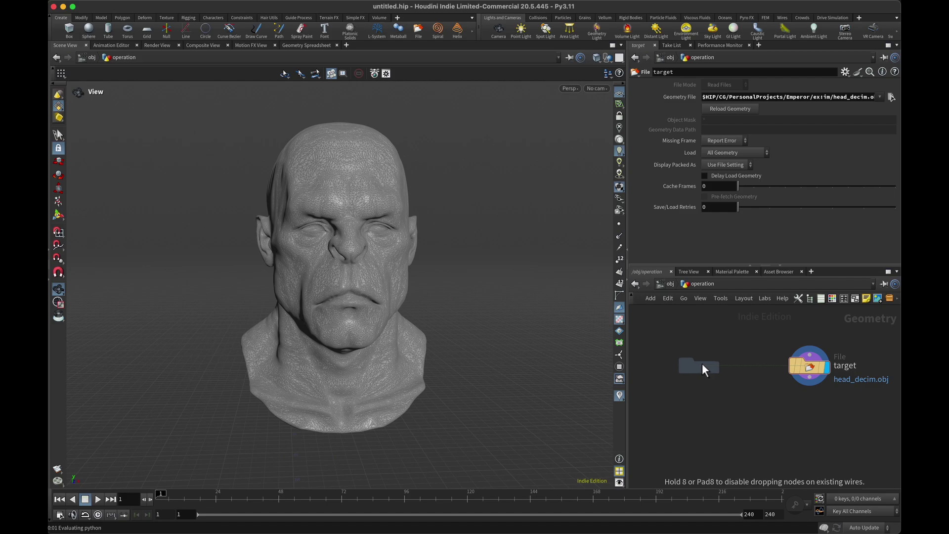
{"action": "left_click", "coordinate": [704, 368]}
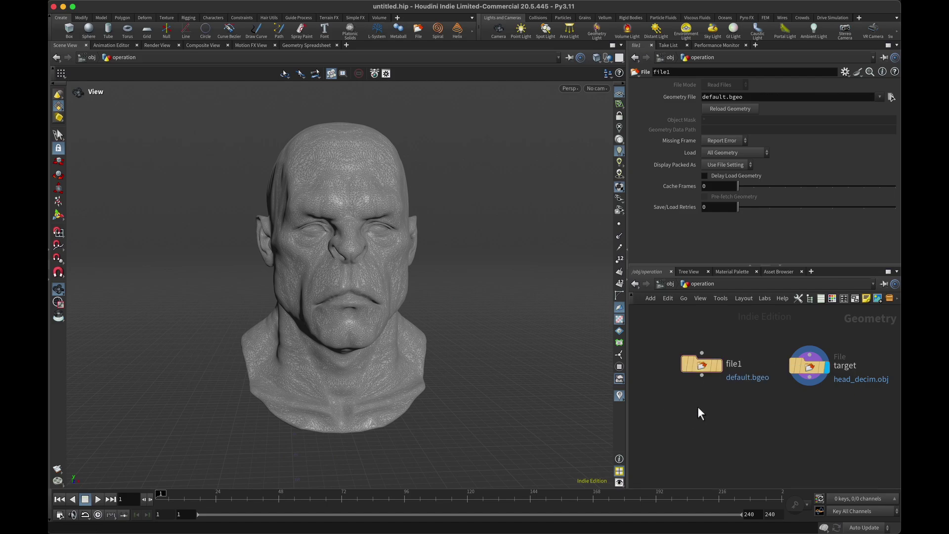
{"action": "key", "text": "Tab"}
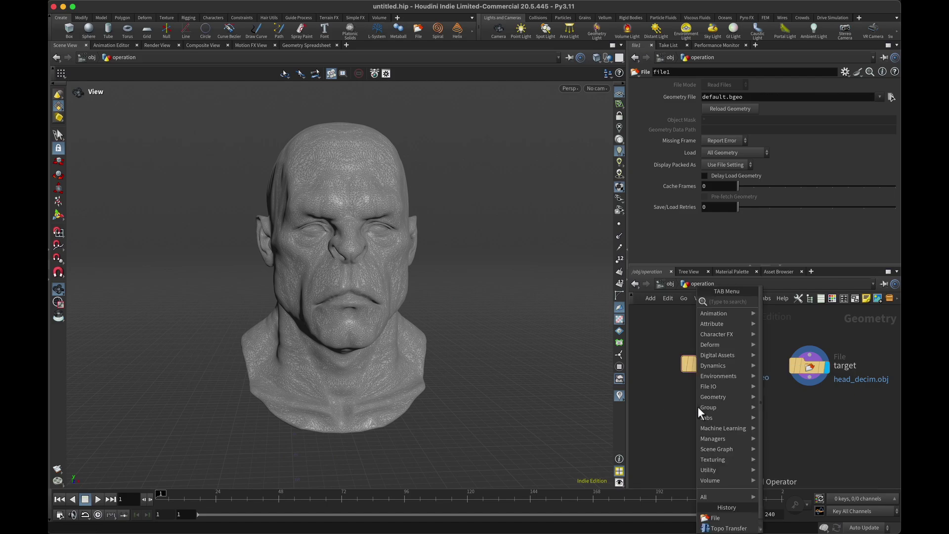
{"action": "type", "text": "templa"}
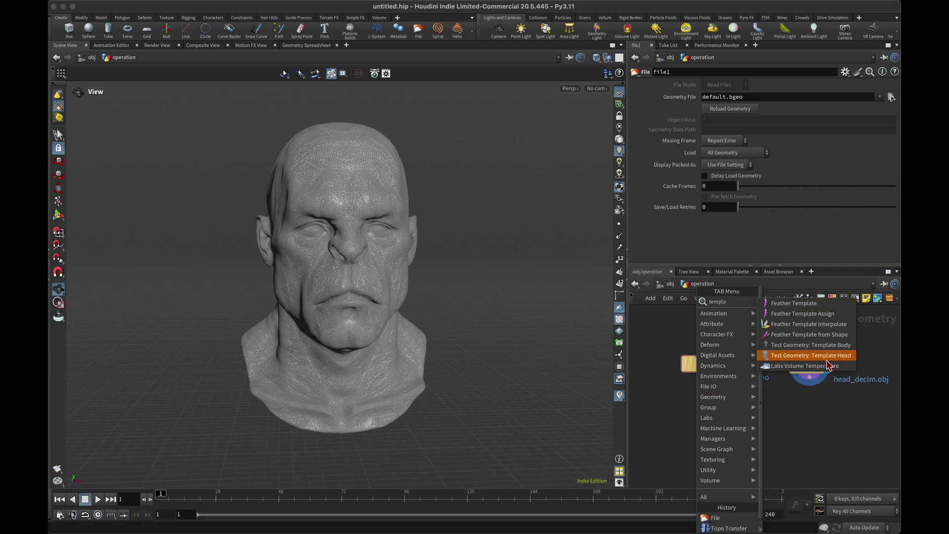
{"action": "left_click", "coordinate": [792, 356]}
Step: Load basemesh.obj as the second File node's geometry file
{"action": "left_click", "coordinate": [700, 363]}
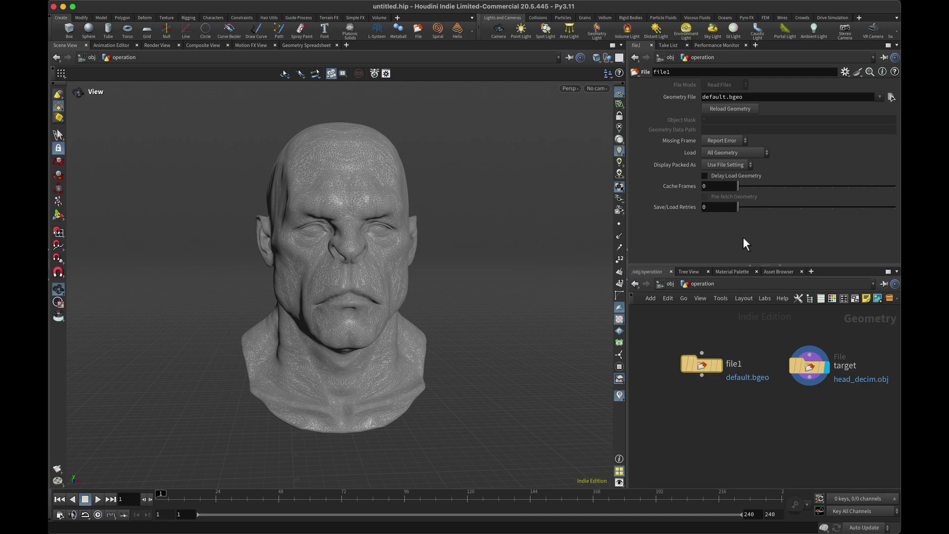
{"action": "left_click", "coordinate": [891, 97]}
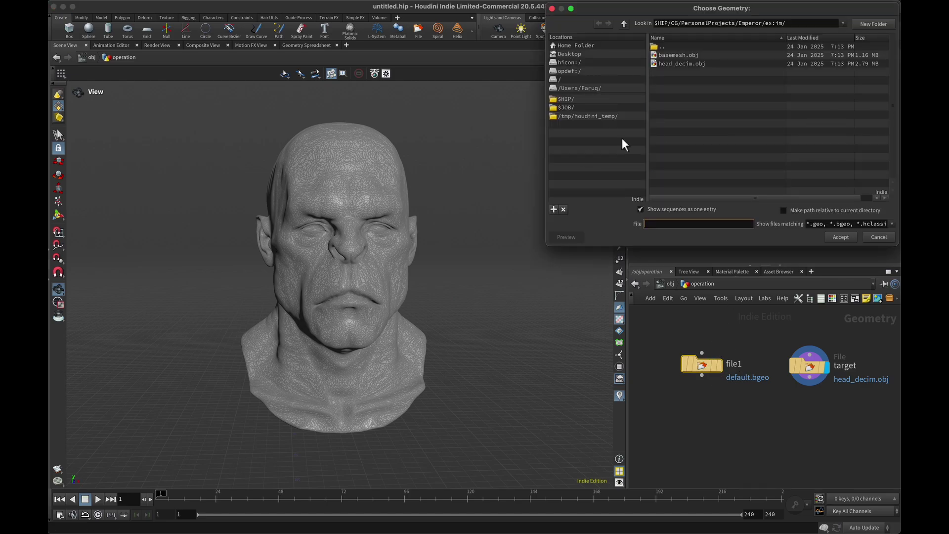
{"action": "left_click", "coordinate": [683, 55]}
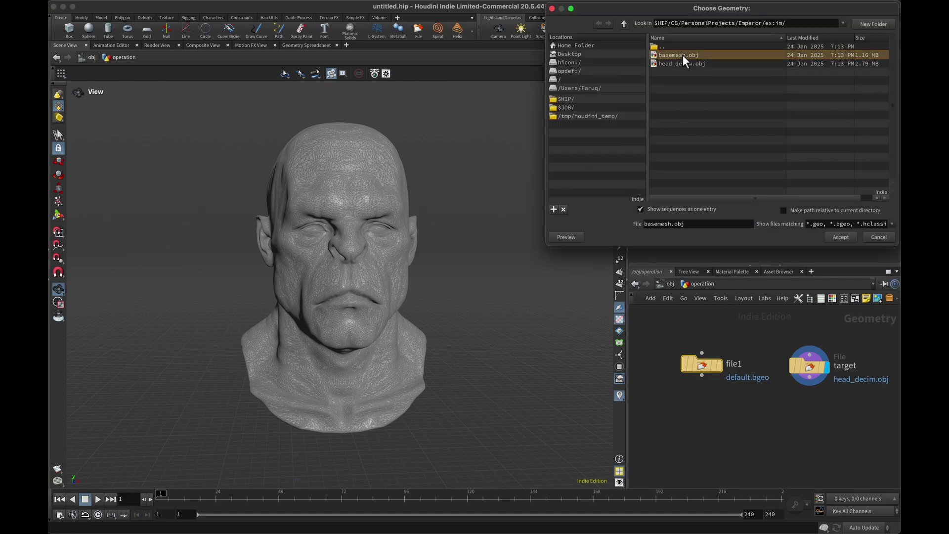
{"action": "left_click", "coordinate": [836, 238]}
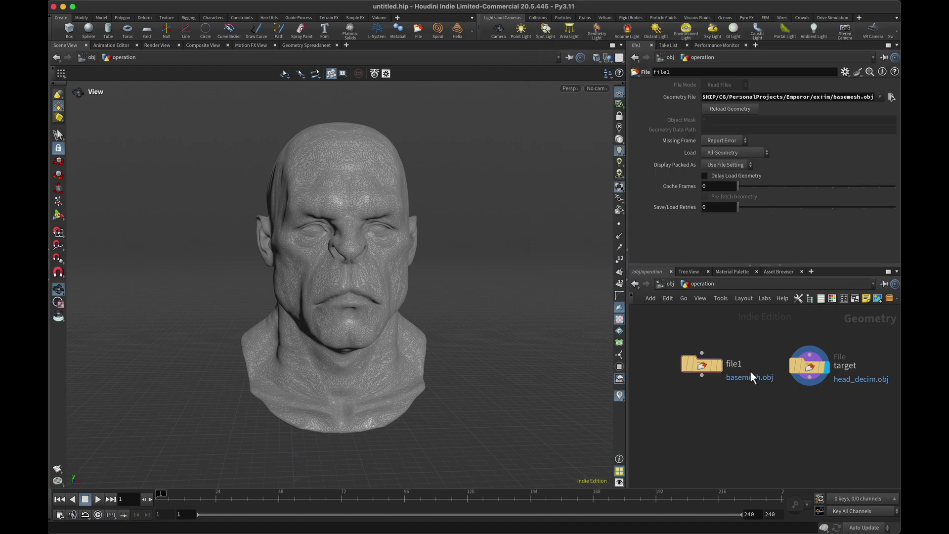
Step: Rename the File node that loads basemesh.obj as source
{"action": "double_click", "coordinate": [738, 364]}
{"action": "type", "text": "source"}
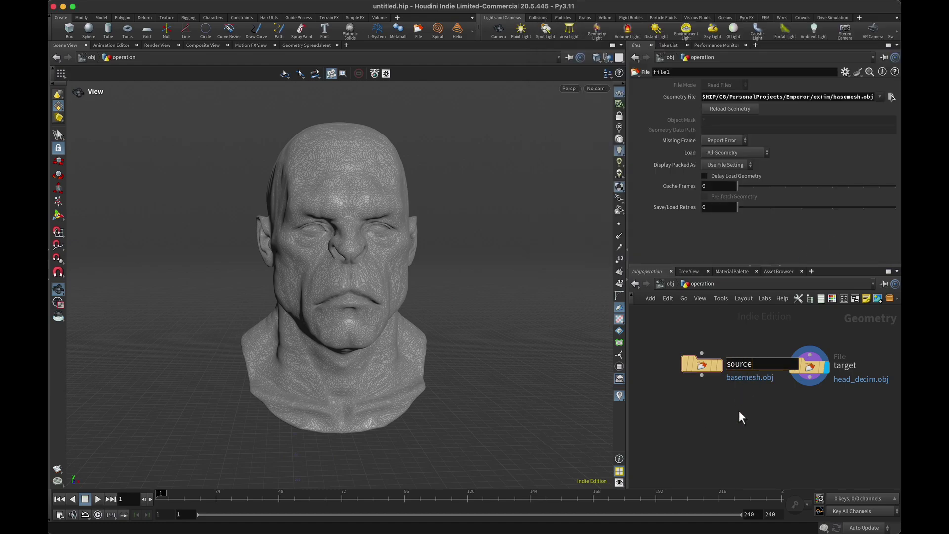
{"action": "key", "text": "Return"}
Step: Set the source node as the displayed geometry to show the base mesh
{"action": "mouse_move", "coordinate": [707, 363]}
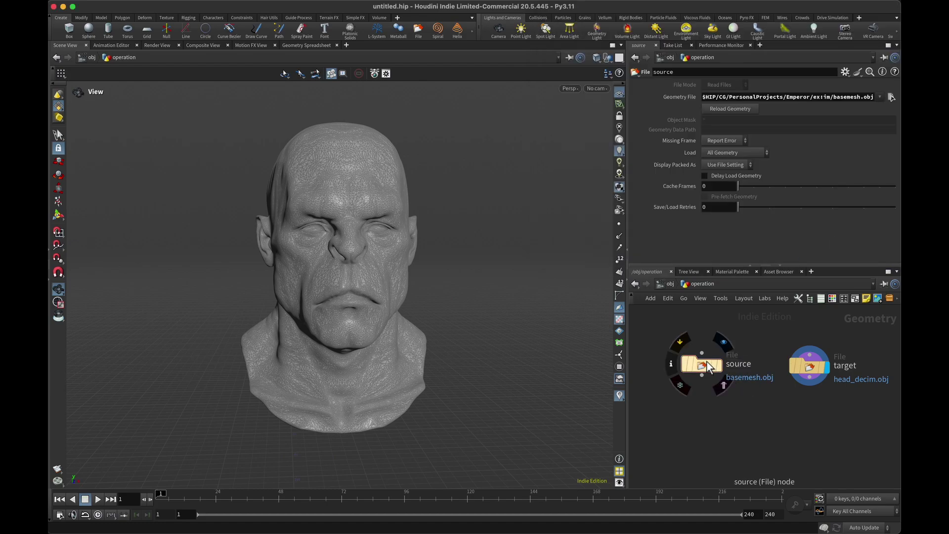
{"action": "left_click", "coordinate": [724, 341]}
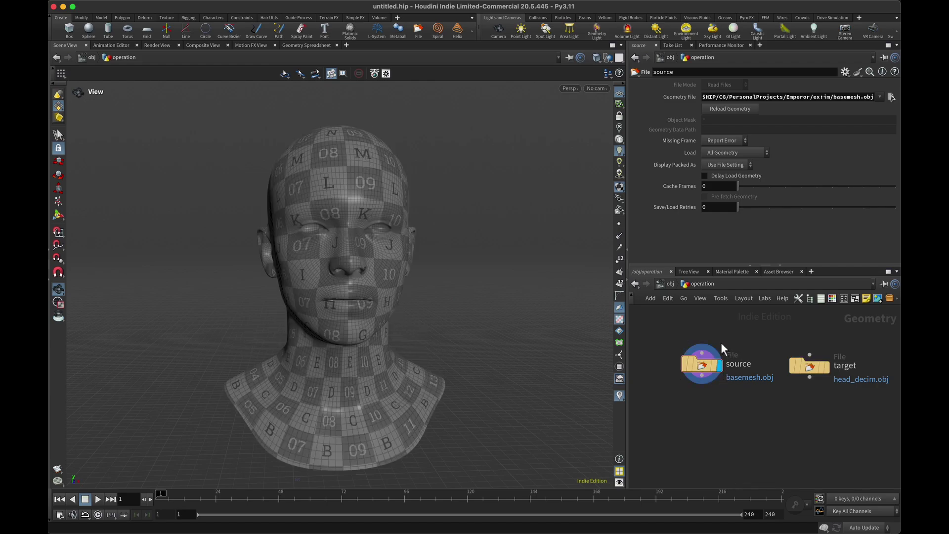
{"action": "left_click_drag", "start_coordinate": [339, 322], "coordinate": [381, 313]}
{"action": "scroll", "coordinate": [742, 402], "scroll_direction": "down", "scroll_amount": 2}
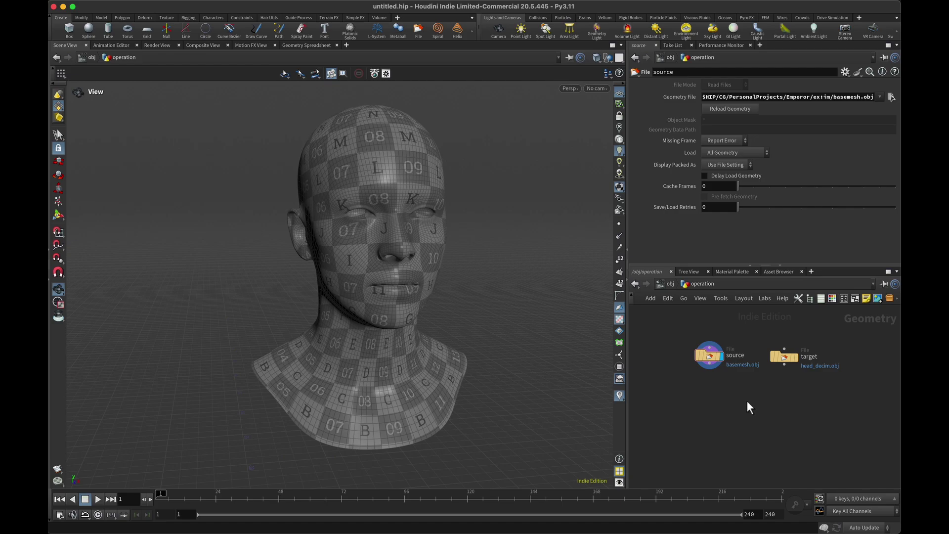
Step: Add a Topo Transfer node below the source and target nodes
{"action": "key", "text": "Tab"}
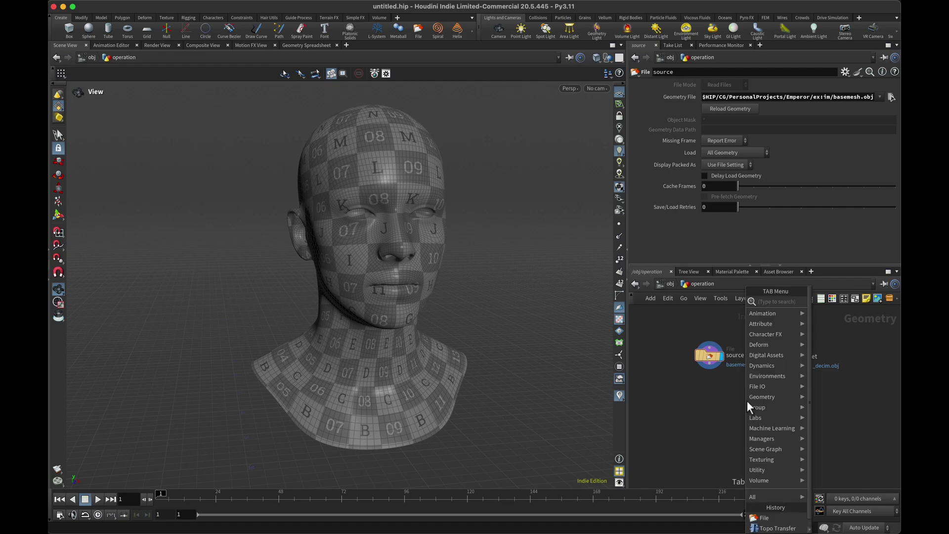
{"action": "type", "text": "topo"}
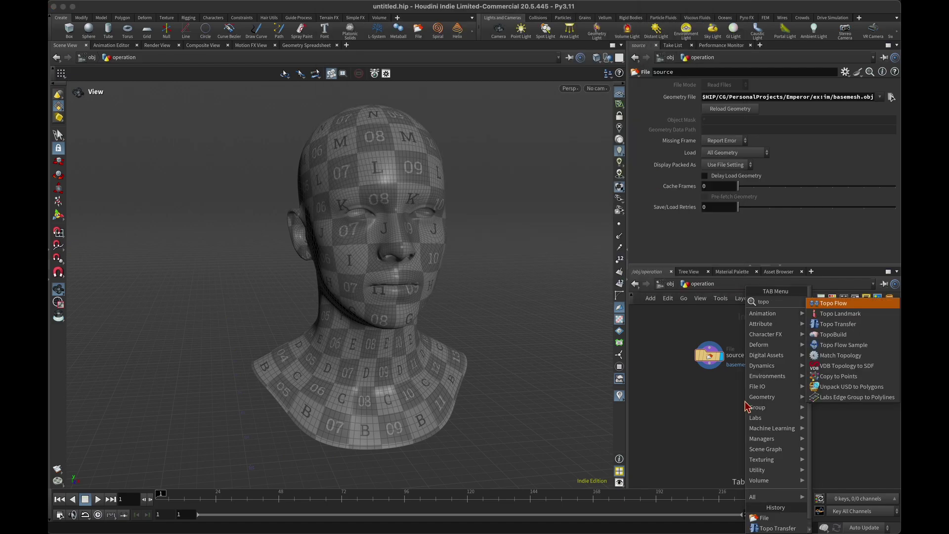
{"action": "left_click", "coordinate": [837, 324]}
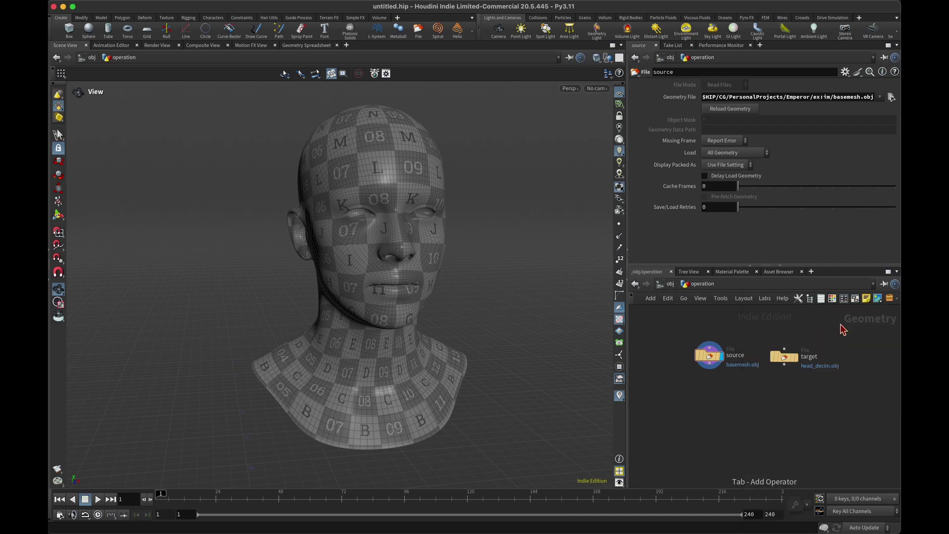
{"action": "left_click", "coordinate": [754, 408]}
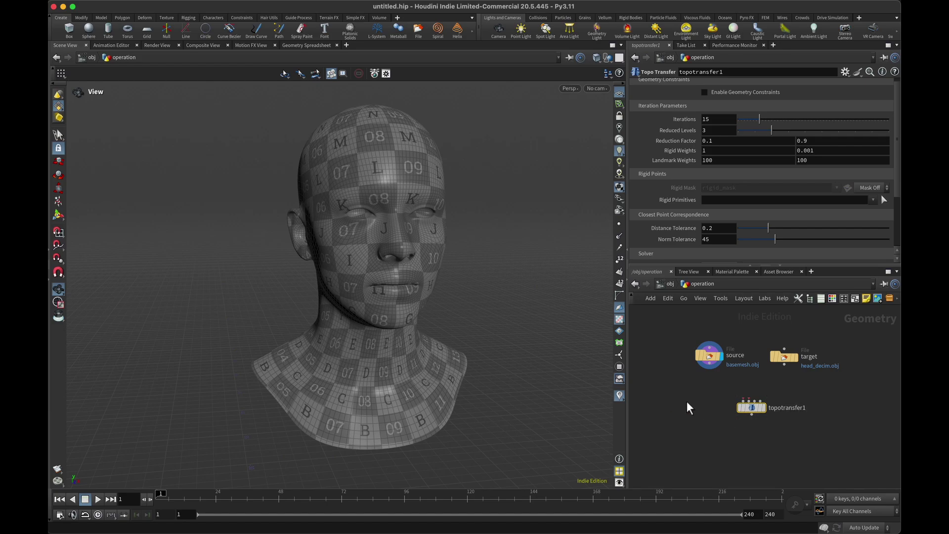
{"action": "mouse_move", "coordinate": [753, 413]}
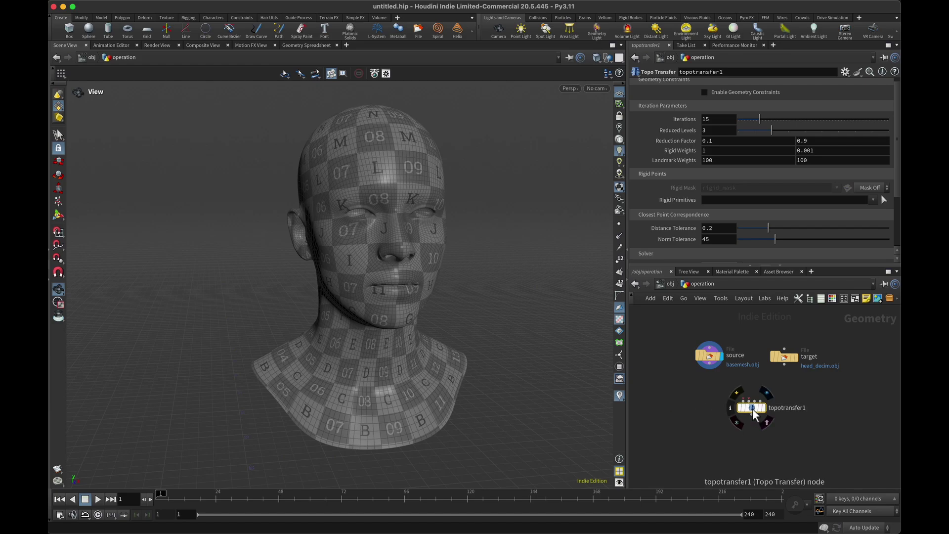
{"action": "left_click", "coordinate": [670, 285]}
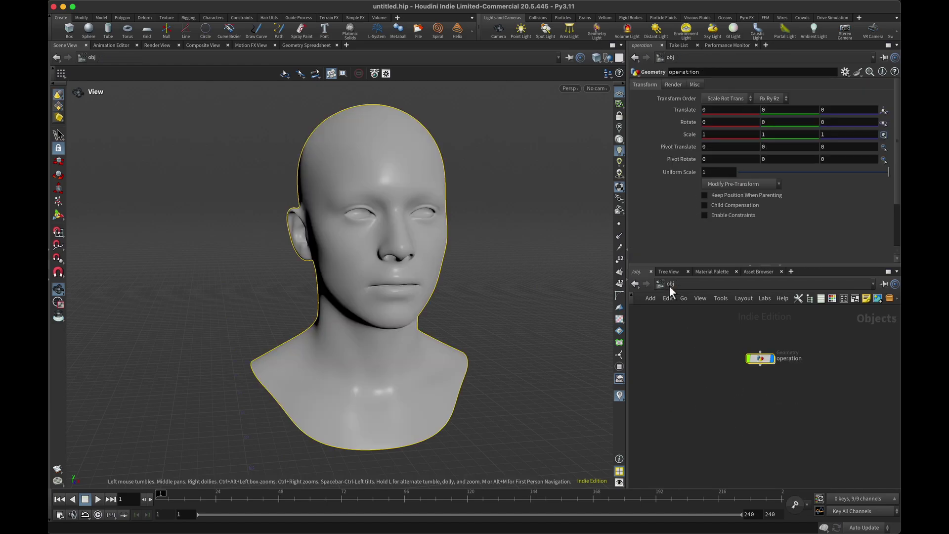
{"action": "left_click", "coordinate": [719, 387]}
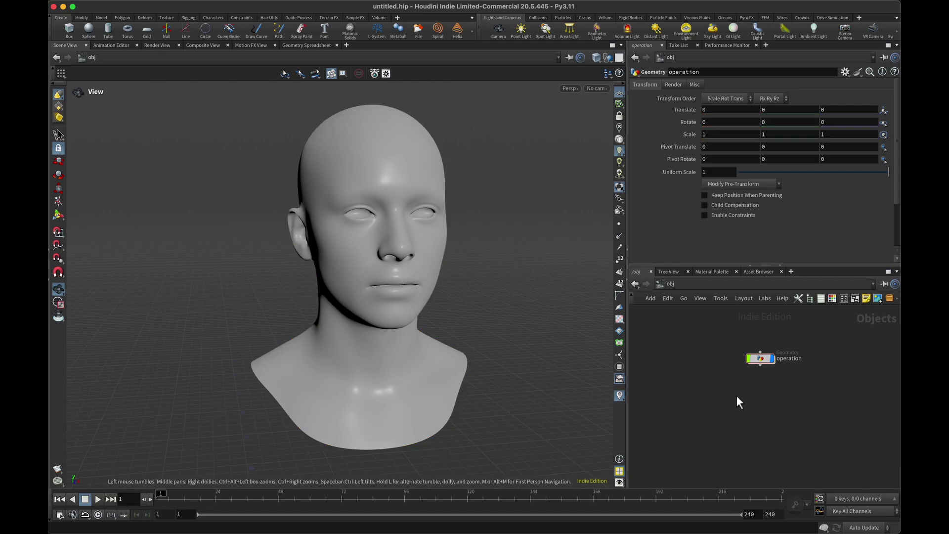
{"action": "key", "text": "Tab"}
{"action": "type", "text": "top"}
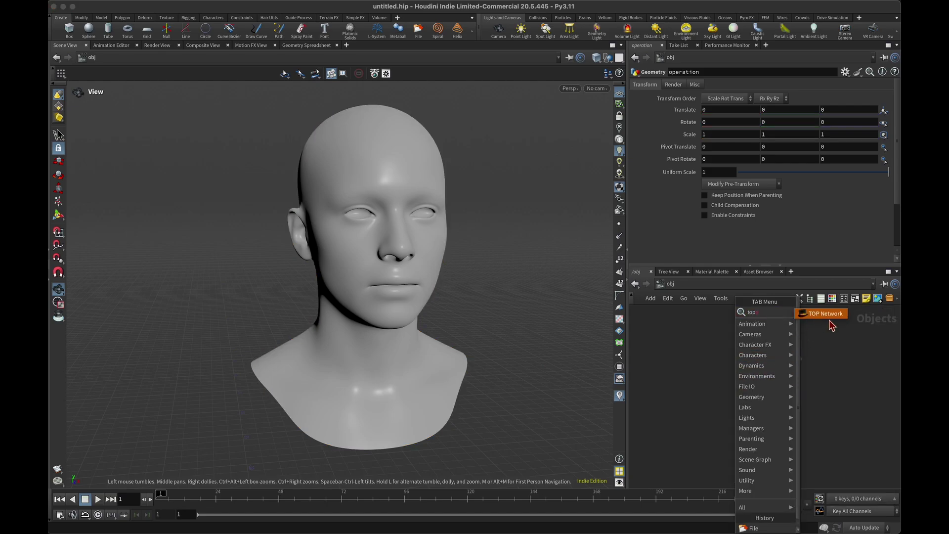
{"action": "left_click", "coordinate": [818, 350]}
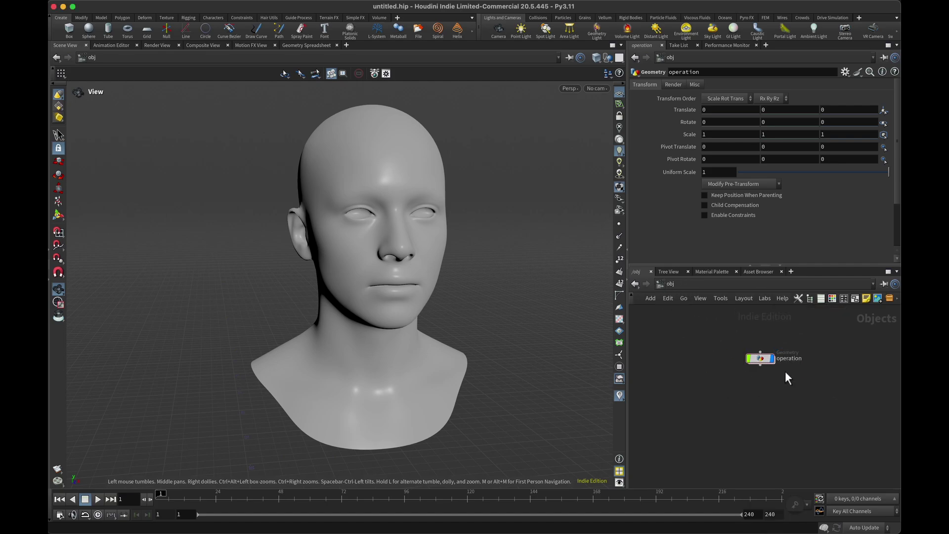
{"action": "double_click", "coordinate": [762, 361]}
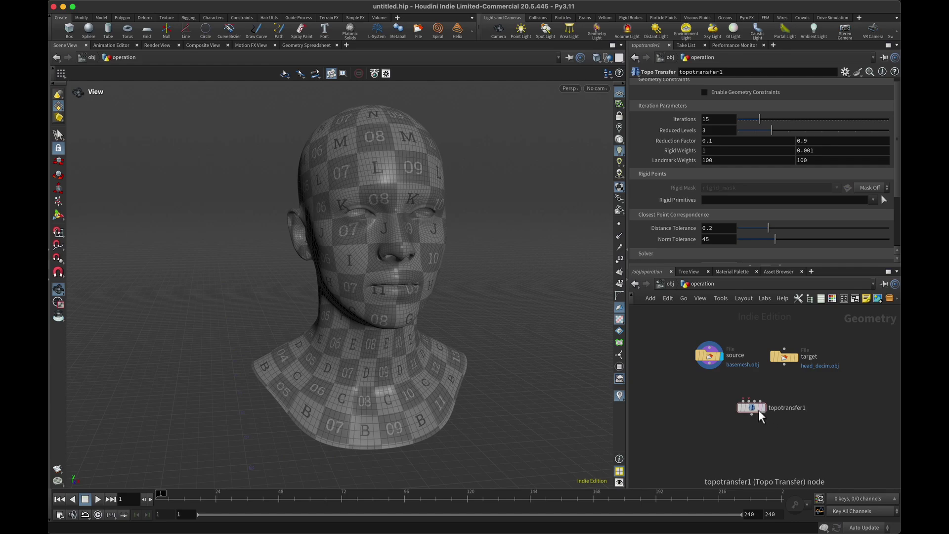
Step: Connect source to the first and target to the second input of the Topo Transfer node and make it the displayed node
{"action": "mouse_move", "coordinate": [755, 410]}
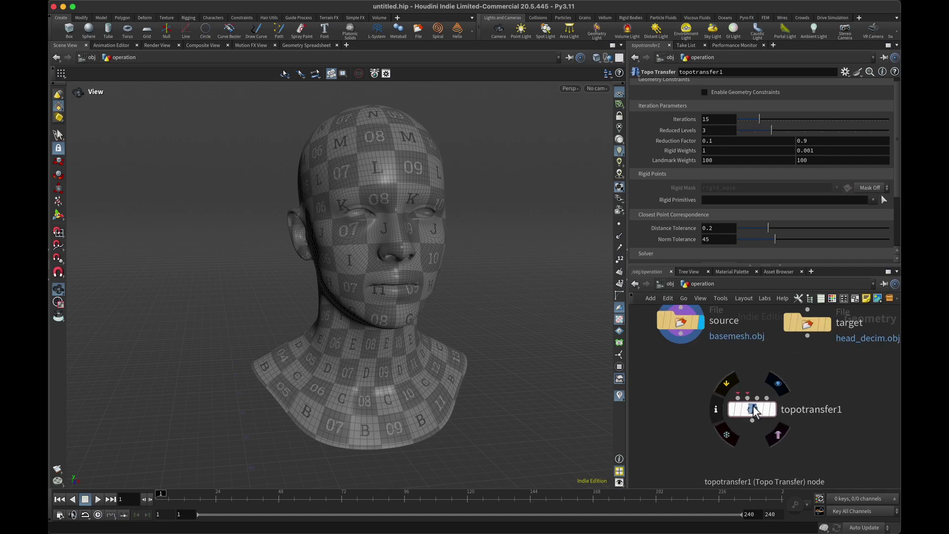
{"action": "scroll", "coordinate": [754, 360], "scroll_direction": "up", "scroll_amount": 4}
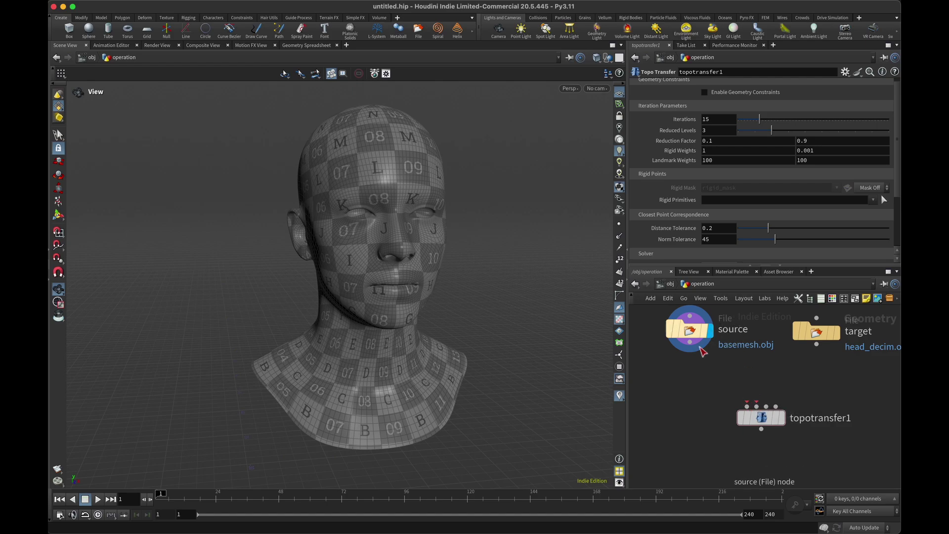
{"action": "left_click_drag", "start_coordinate": [819, 345], "coordinate": [756, 406]}
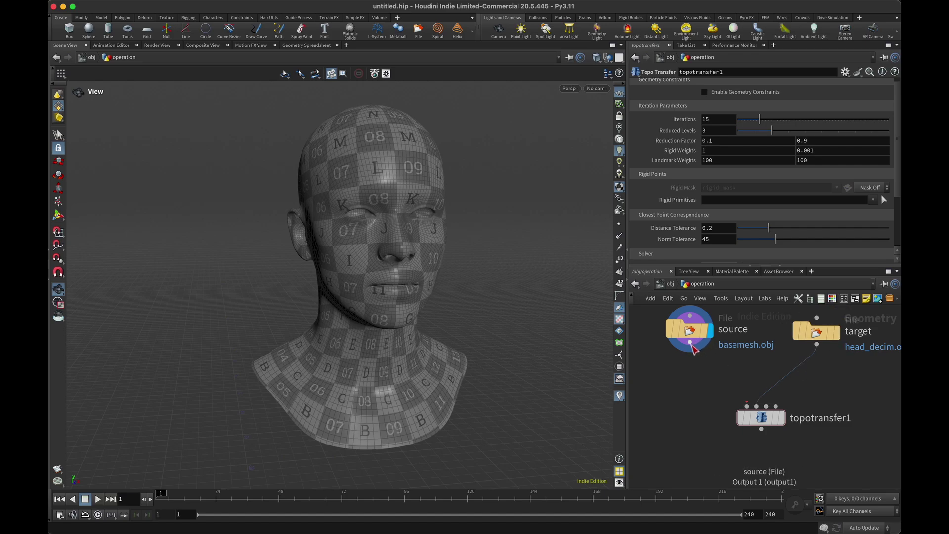
{"action": "left_click_drag", "start_coordinate": [689, 352], "coordinate": [747, 406]}
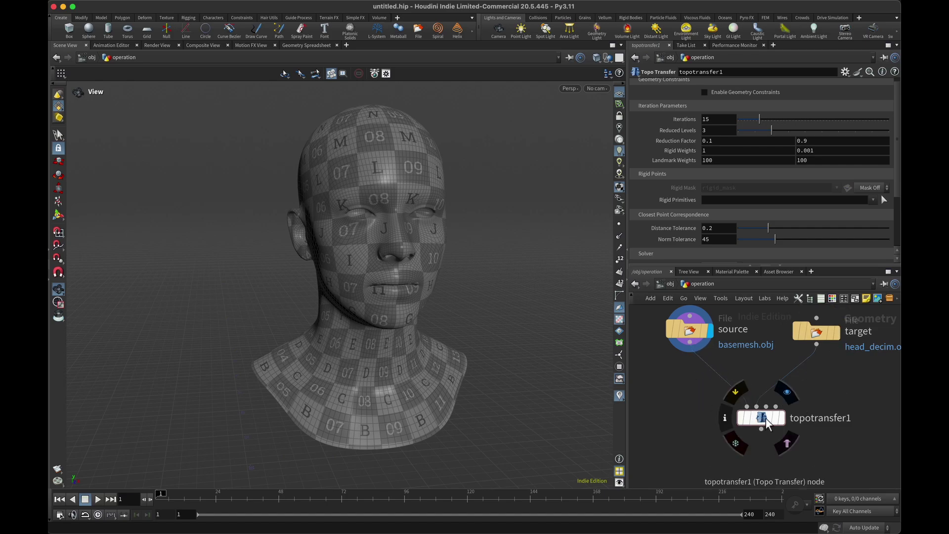
{"action": "left_click", "coordinate": [782, 421]}
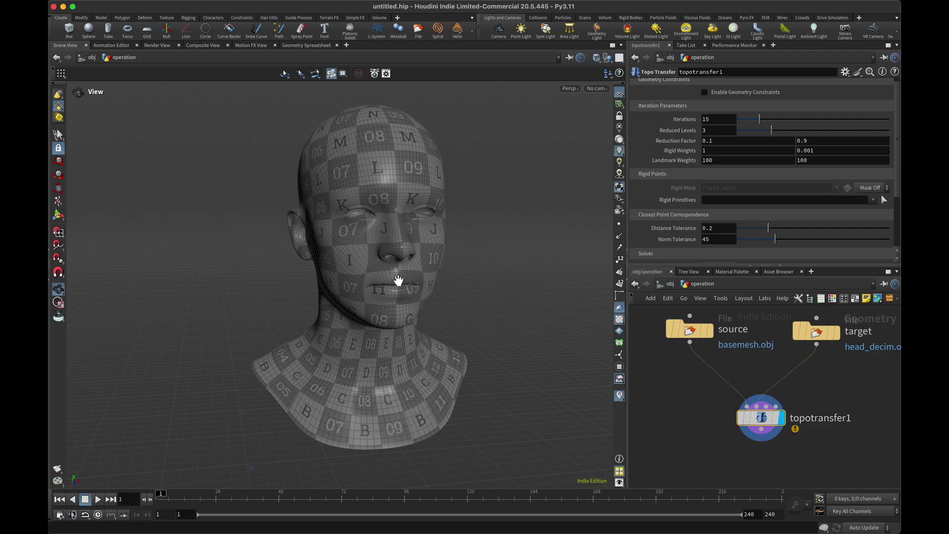
Step: Activate the Topo Transfer tool's landmark editing mode in the viewport
{"action": "right_click_drag", "start_coordinate": [399, 281], "coordinate": [459, 524]}
{"action": "left_click_drag", "start_coordinate": [387, 333], "coordinate": [424, 301]}
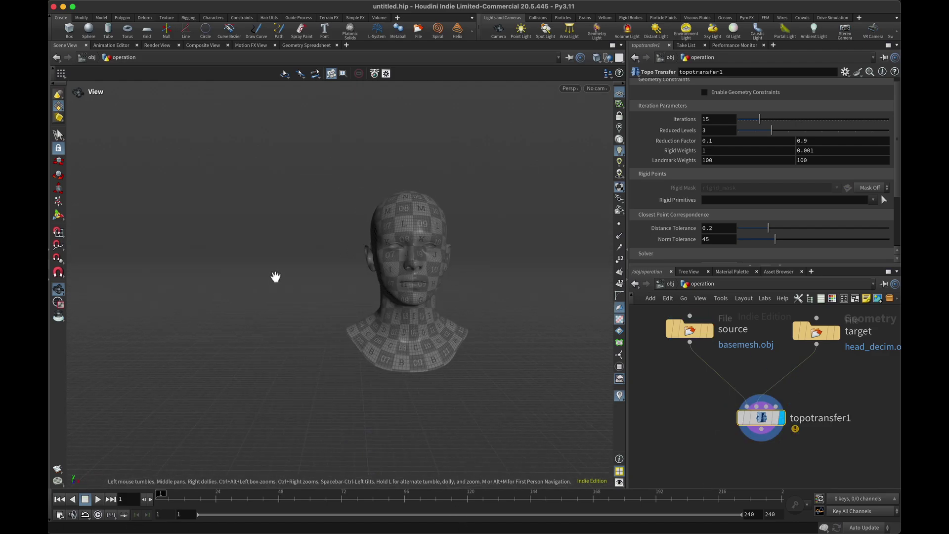
{"action": "key", "text": "Return"}
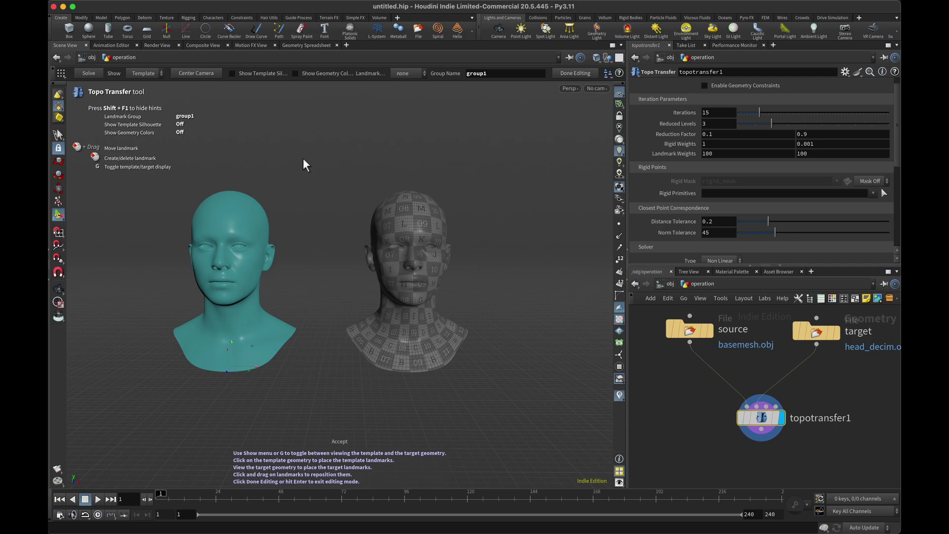
Step: Examine the template head up close and compare it with the target head by switching the shown geometry between them
{"action": "left_click_drag", "start_coordinate": [250, 263], "coordinate": [230, 277], "text": "alt"}
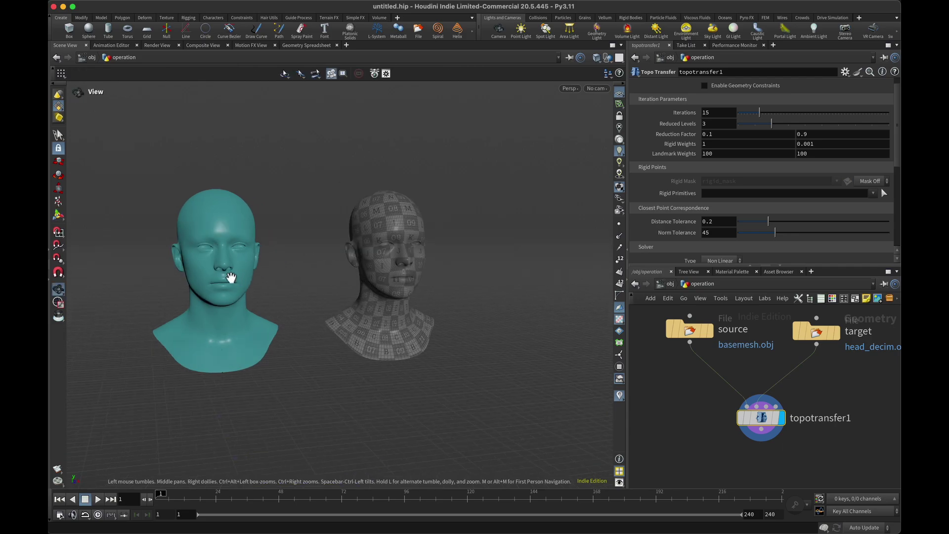
{"action": "middle_click_drag", "start_coordinate": [231, 277], "coordinate": [349, 297], "text": "alt"}
{"action": "left_click_drag", "start_coordinate": [343, 280], "coordinate": [309, 272]}
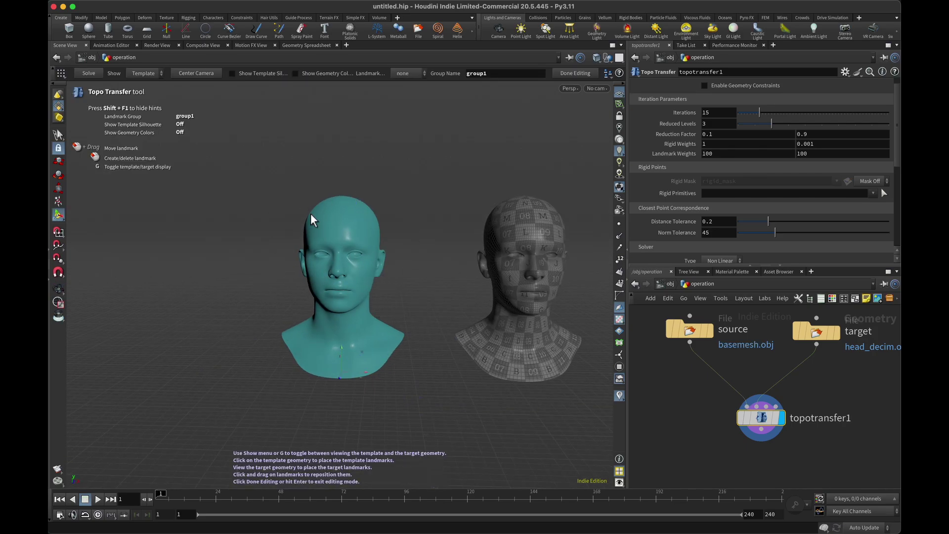
{"action": "left_click_drag", "start_coordinate": [377, 316], "coordinate": [360, 298], "text": "alt"}
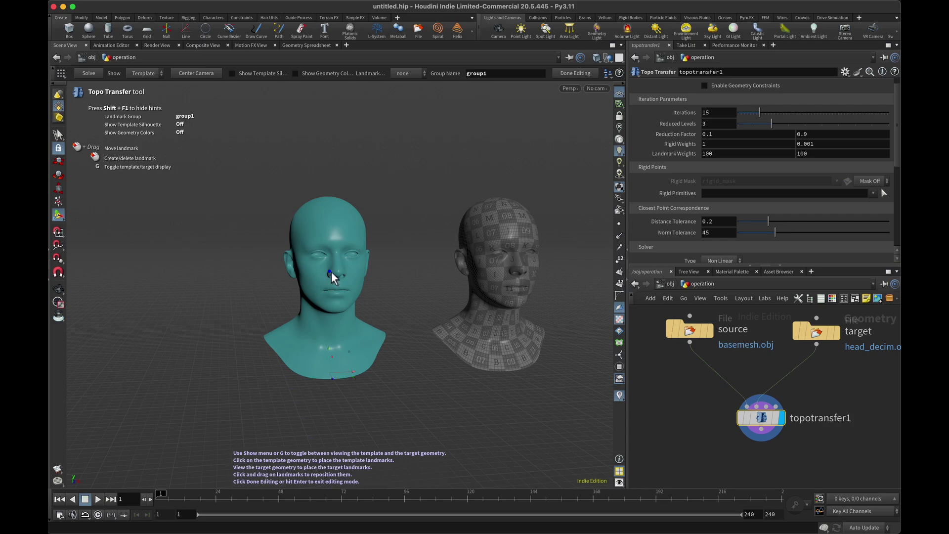
{"action": "right_click_drag", "start_coordinate": [333, 288], "coordinate": [320, 162], "text": "alt"}
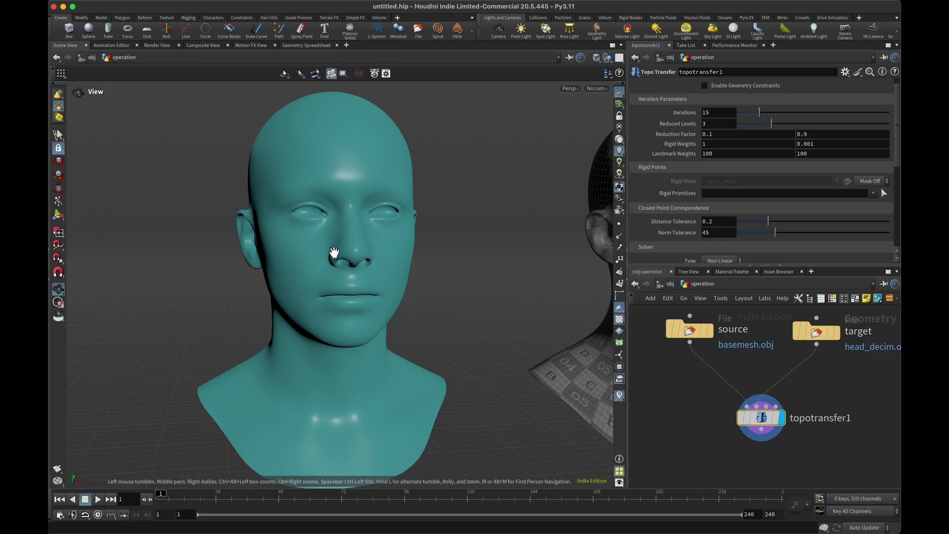
{"action": "left_click_drag", "start_coordinate": [332, 252], "coordinate": [332, 258], "text": "alt"}
{"action": "middle_click_drag", "start_coordinate": [344, 277], "coordinate": [372, 292], "text": "alt"}
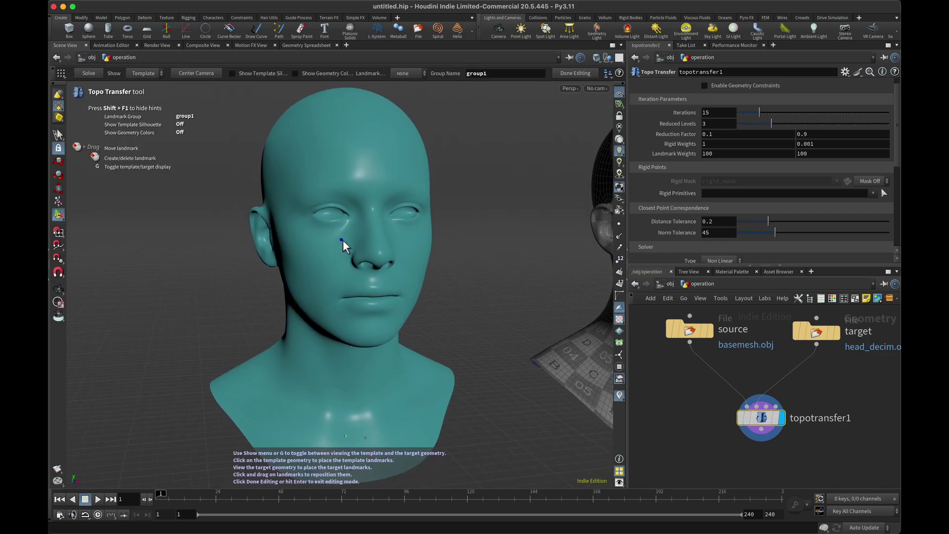
{"action": "left_click_drag", "start_coordinate": [371, 254], "coordinate": [364, 251], "text": "alt"}
{"action": "key", "text": "Return"}
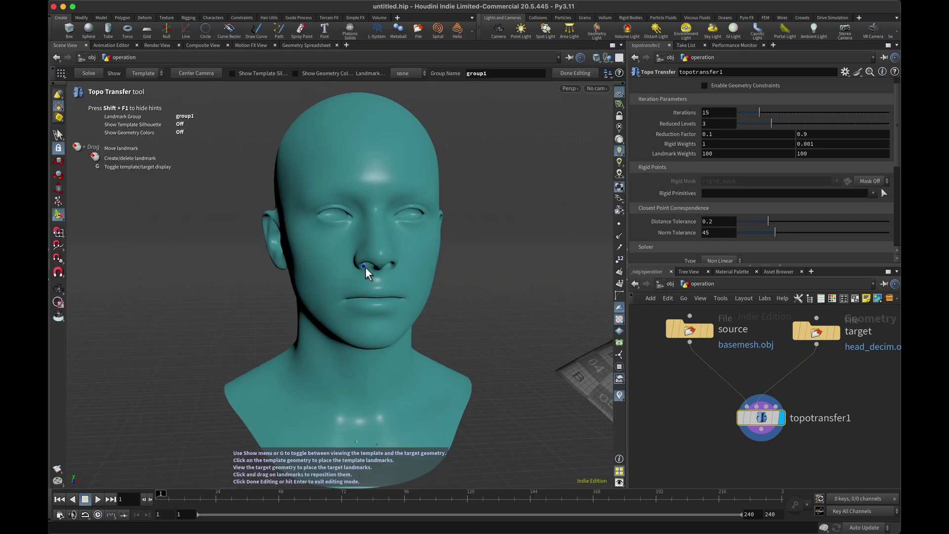
{"action": "key", "text": "g"}
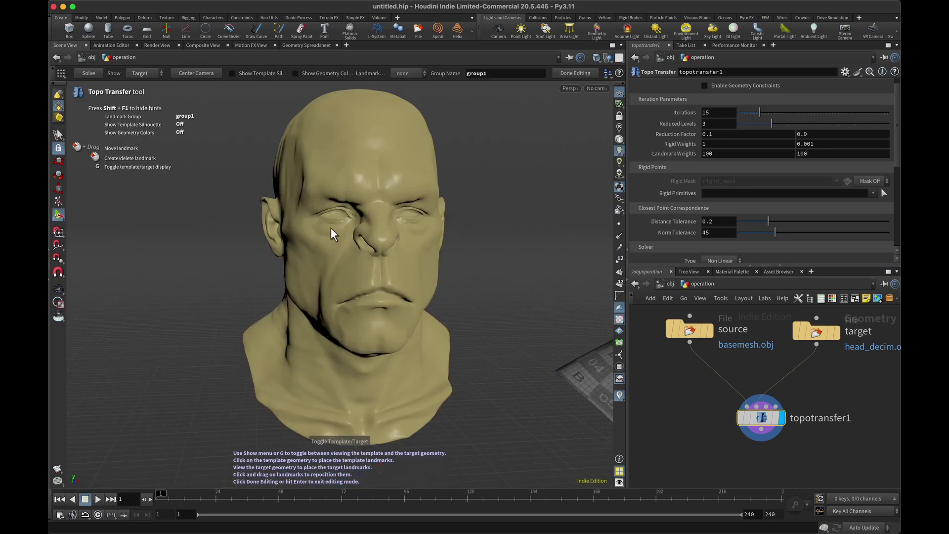
{"action": "key", "text": "g"}
{"action": "key", "text": "g"}
{"action": "key", "text": "g"}
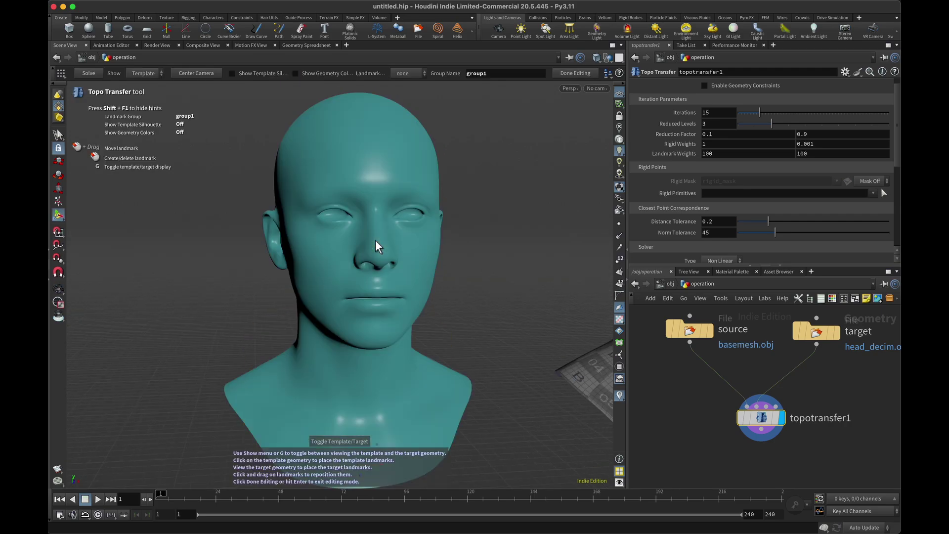
{"action": "key", "text": "g"}
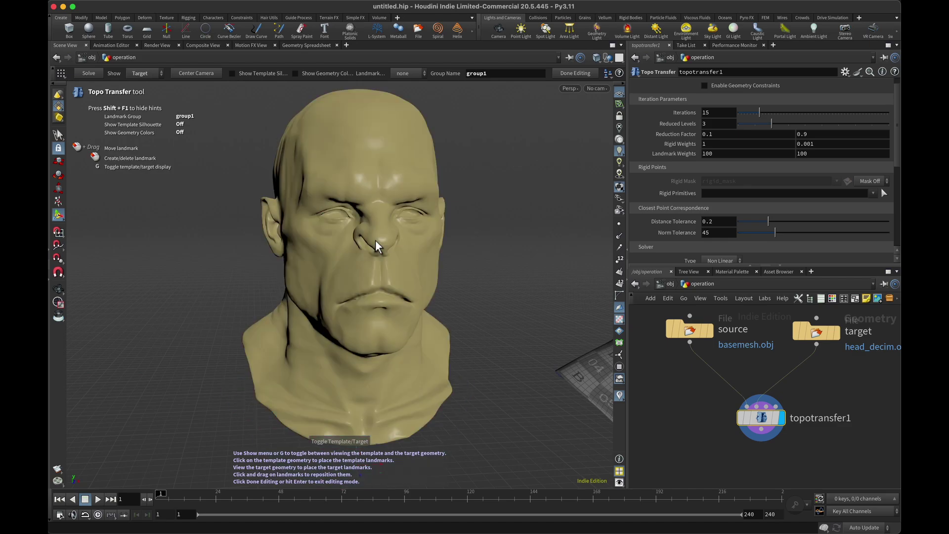
{"action": "key", "text": "g"}
Step: Place four landmarks on the template head at the inner and outer corners of both eyes
{"action": "left_click", "coordinate": [367, 232]}
{"action": "key", "text": "Return"}
{"action": "left_click_drag", "start_coordinate": [364, 262], "coordinate": [378, 311]}
{"action": "scroll", "coordinate": [366, 247], "scroll_direction": "up", "scroll_amount": 3}
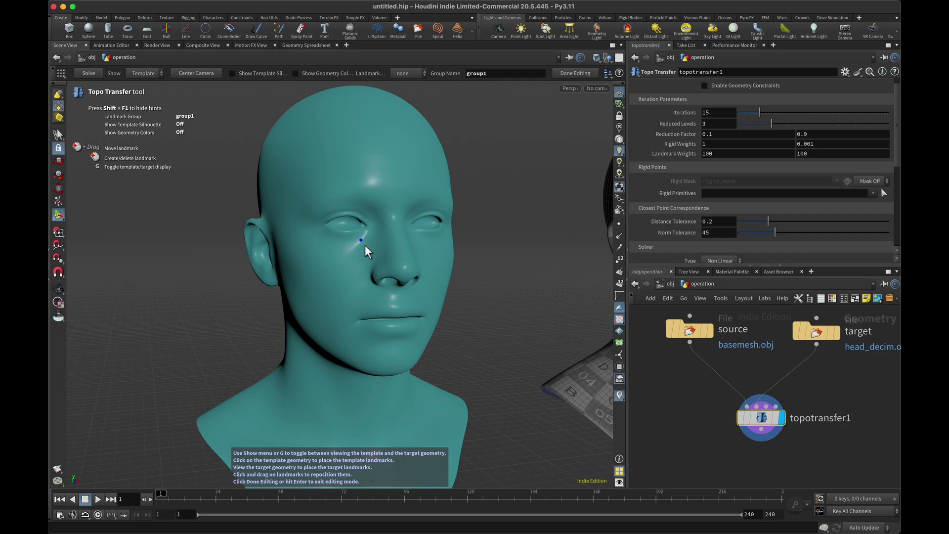
{"action": "left_click_drag", "start_coordinate": [372, 254], "coordinate": [348, 254], "text": "alt"}
{"action": "middle_click_drag", "start_coordinate": [347, 254], "coordinate": [383, 254], "text": "alt"}
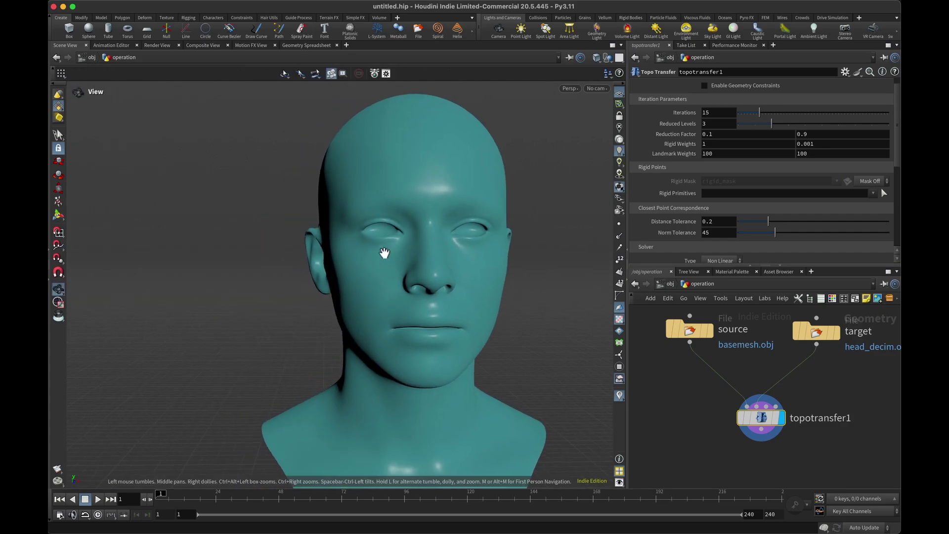
{"action": "right_click_drag", "start_coordinate": [383, 254], "coordinate": [371, 115], "text": "alt"}
{"action": "left_click_drag", "start_coordinate": [421, 251], "coordinate": [470, 247], "text": "alt"}
{"action": "key", "text": "Return"}
{"action": "key", "text": "Return"}
{"action": "key", "text": "Return"}
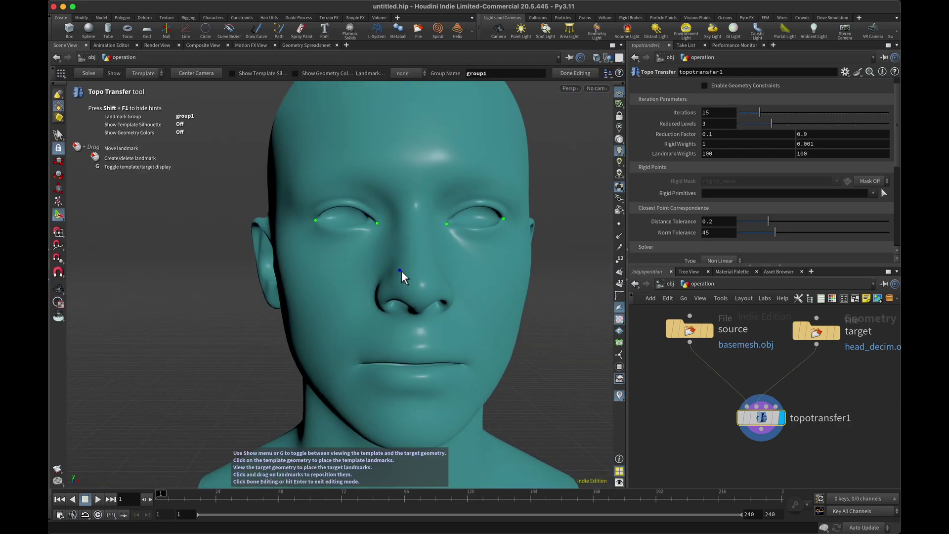
Step: Show the target head and reposition its four eye landmarks onto the matching inner and outer eye corners
{"action": "key", "text": "g"}
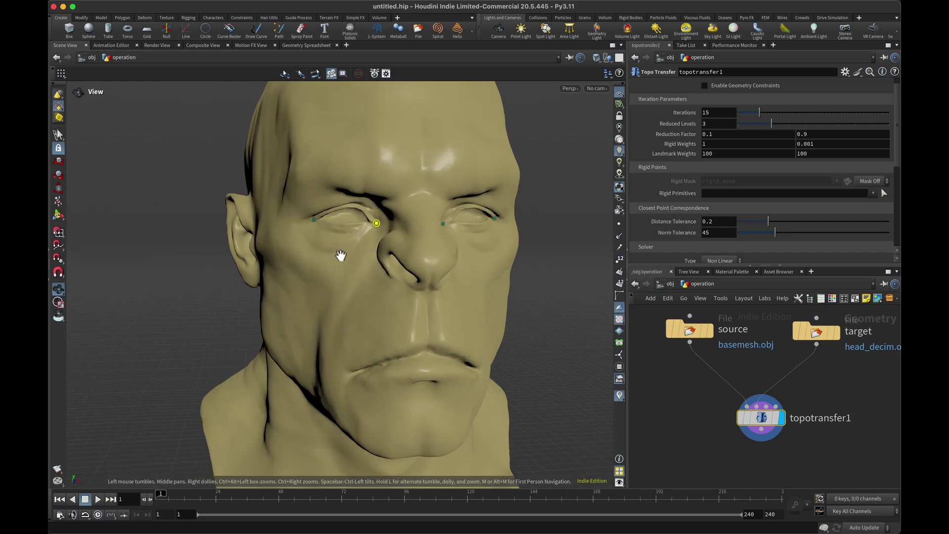
{"action": "scroll", "coordinate": [366, 247], "scroll_direction": "up", "scroll_amount": 5}
{"action": "left_click_drag", "start_coordinate": [343, 269], "coordinate": [388, 267], "text": "alt"}
{"action": "left_click_drag", "start_coordinate": [323, 231], "coordinate": [328, 228]}
{"action": "left_click_drag", "start_coordinate": [437, 262], "coordinate": [346, 260], "text": "alt"}
{"action": "left_click_drag", "start_coordinate": [413, 233], "coordinate": [419, 230]}
{"action": "left_click_drag", "start_coordinate": [418, 247], "coordinate": [371, 247], "text": "alt"}
{"action": "left_click_drag", "start_coordinate": [309, 269], "coordinate": [440, 258], "text": "alt"}
{"action": "scroll", "coordinate": [363, 277], "scroll_direction": "down", "scroll_amount": 3}
Step: Add a landmark beside each nostril wing on the template and move both to the matching spots on the target
{"action": "key", "text": "g"}
{"action": "left_click", "coordinate": [343, 257]}
{"action": "left_click_drag", "start_coordinate": [345, 258], "coordinate": [262, 259], "text": "alt"}
{"action": "left_click", "coordinate": [373, 263]}
{"action": "left_click_drag", "start_coordinate": [373, 264], "coordinate": [435, 290], "text": "alt"}
{"action": "key", "text": "g"}
{"action": "left_click_drag", "start_coordinate": [272, 264], "coordinate": [475, 263]}
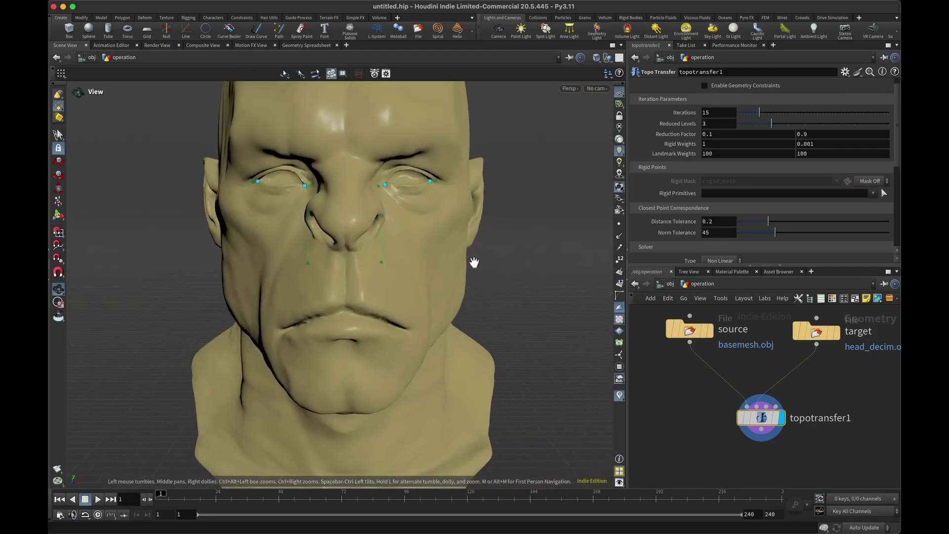
Step: Place landmarks at both mouth corners of the template head, undoing a misplaced landmark pair
{"action": "key", "text": "g"}
{"action": "left_click_drag", "start_coordinate": [343, 269], "coordinate": [357, 276]}
{"action": "left_click_drag", "start_coordinate": [425, 281], "coordinate": [470, 297], "text": "alt"}
{"action": "left_click", "coordinate": [407, 272]}
{"action": "key", "text": "super+z"}
{"action": "left_click_drag", "start_coordinate": [291, 270], "coordinate": [222, 270], "text": "alt"}
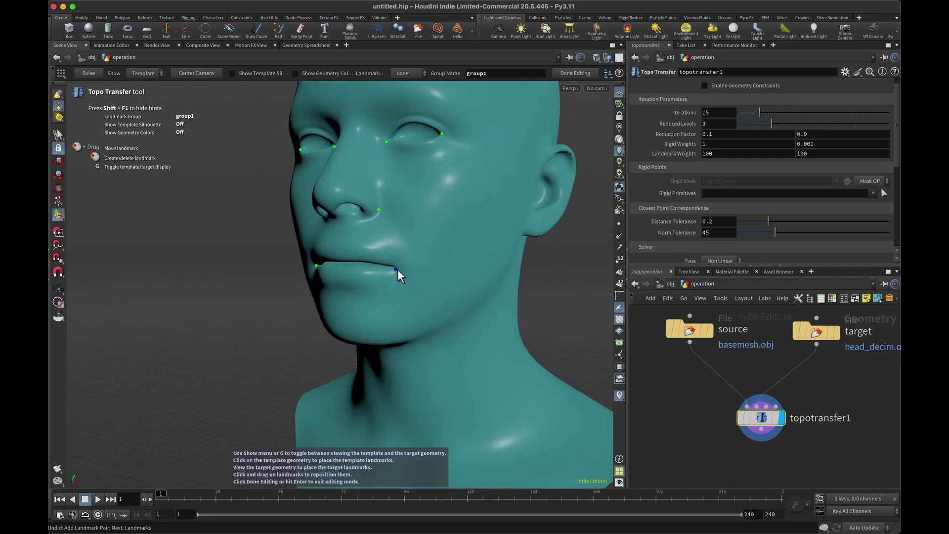
{"action": "left_click_drag", "start_coordinate": [397, 270], "coordinate": [444, 285], "text": "alt"}
Step: Reposition the two mouth landmarks onto the target head's mouth corners and return to the template
{"action": "key", "text": "g"}
{"action": "mouse_move", "coordinate": [346, 299]}
{"action": "left_mouse_down", "text": "alt"}
{"action": "mouse_move", "coordinate": [376, 303]}
{"action": "mouse_move", "coordinate": [277, 276]}
{"action": "mouse_move", "coordinate": [399, 268]}
{"action": "mouse_move", "coordinate": [430, 287]}
{"action": "mouse_move", "coordinate": [364, 325]}
{"action": "mouse_move", "coordinate": [357, 306]}
{"action": "left_mouse_up", "text": "alt"}
{"action": "key", "text": "g"}
Step: Place midline landmarks on the template under the nose and at the centres of the upper and lower lips
{"action": "right_click_drag", "start_coordinate": [358, 307], "coordinate": [330, 110], "text": "alt"}
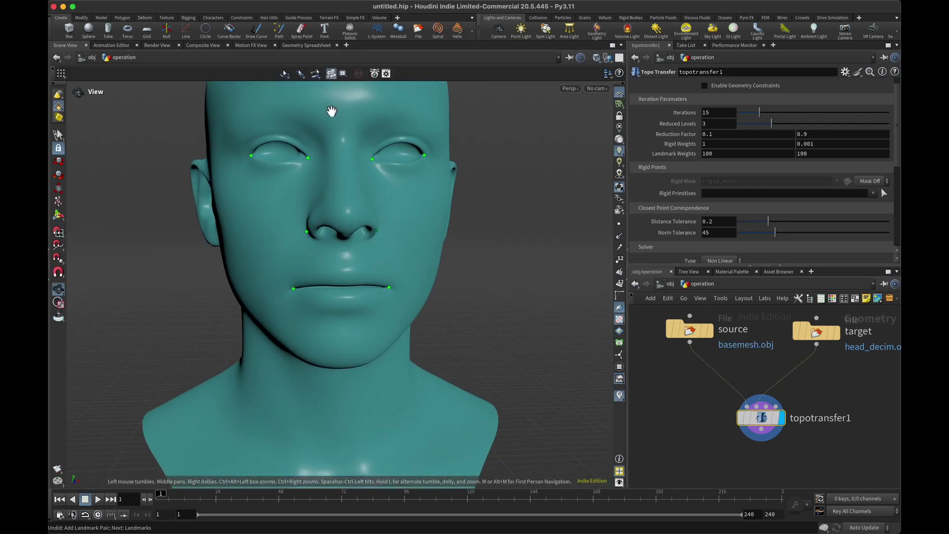
{"action": "left_click_drag", "start_coordinate": [331, 110], "coordinate": [348, 242], "text": "alt"}
{"action": "left_click", "coordinate": [347, 241]}
{"action": "left_click", "coordinate": [348, 277]}
Step: Align the midline nose and lip landmarks with the target head's features and show the template again
{"action": "key", "text": "g"}
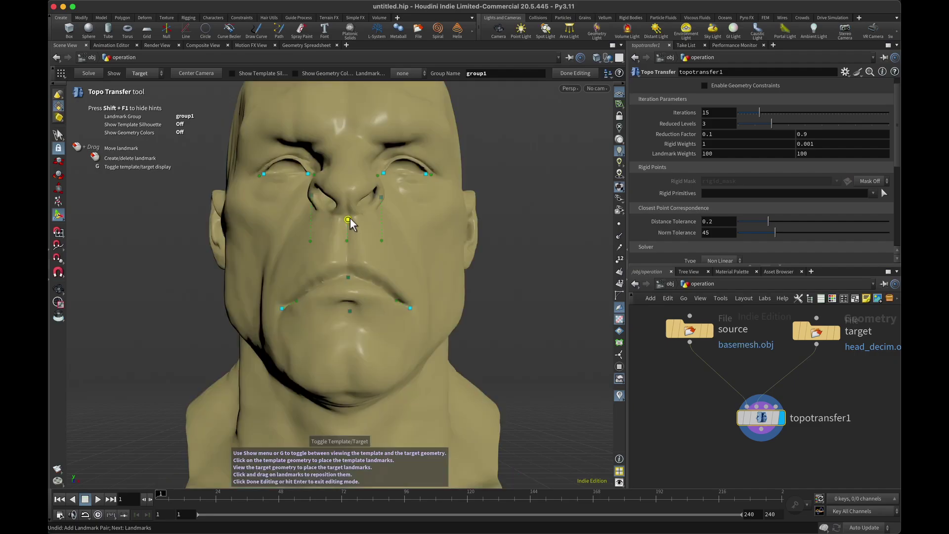
{"action": "mouse_move", "coordinate": [372, 280]}
{"action": "left_mouse_down"}
{"action": "mouse_move", "coordinate": [394, 343]}
{"action": "mouse_move", "coordinate": [381, 282]}
{"action": "left_mouse_up"}
{"action": "key", "text": "g"}
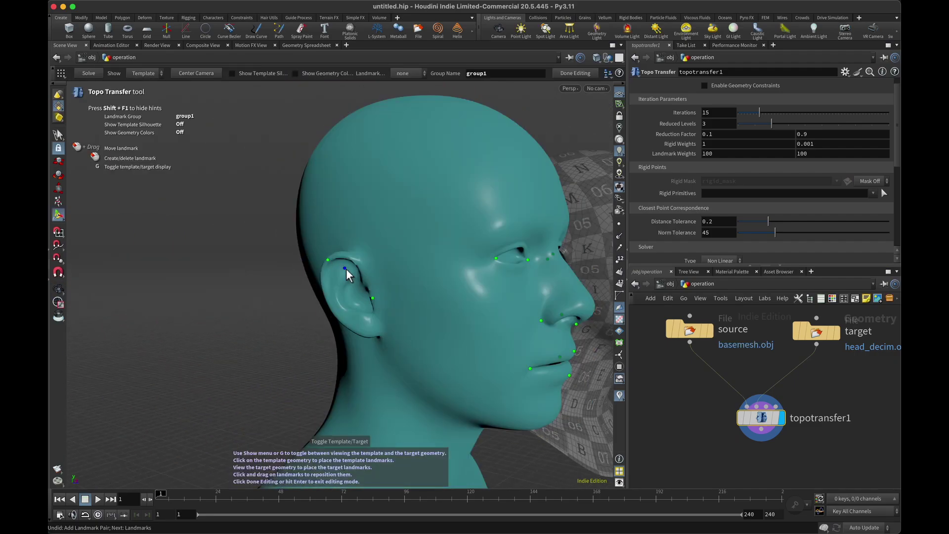
Step: Reposition the landmarks at the top and front of both ears onto the matching ear points of the target head
{"action": "key", "text": "g"}
{"action": "left_click_drag", "start_coordinate": [325, 239], "coordinate": [348, 354]}
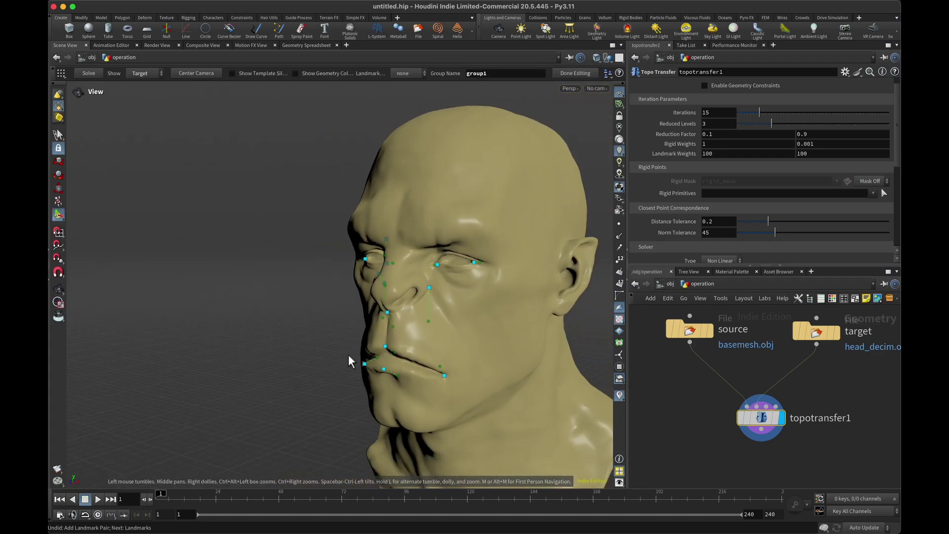
{"action": "key", "text": "g"}
{"action": "key", "text": "g"}
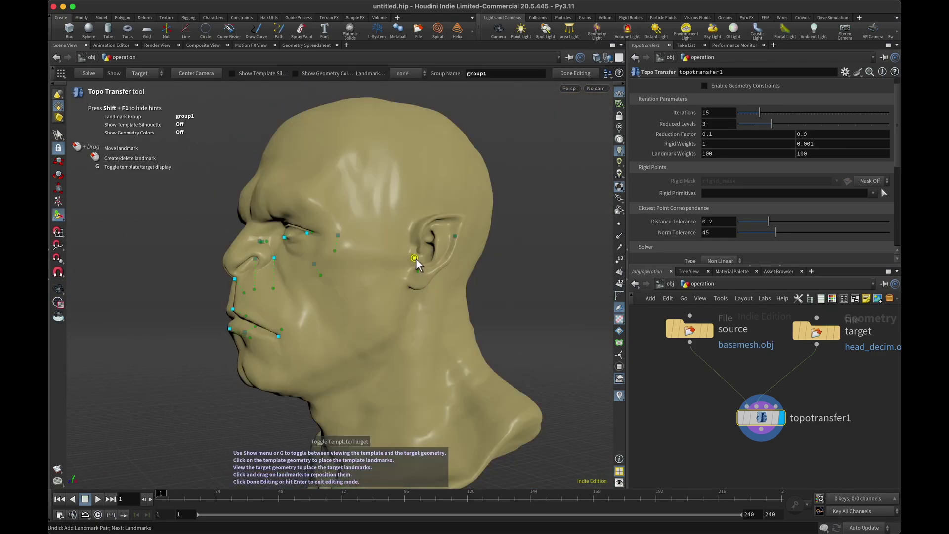
{"action": "left_click_drag", "start_coordinate": [366, 250], "coordinate": [424, 290]}
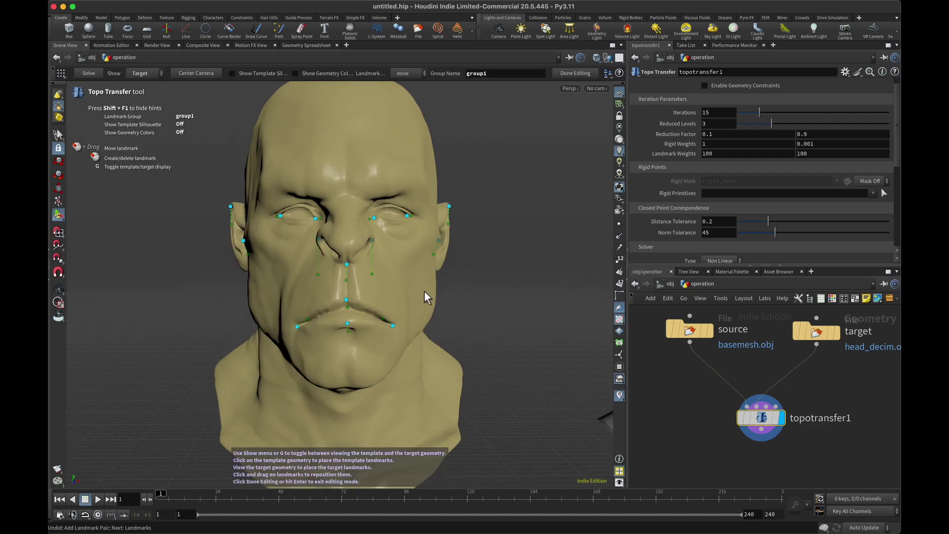
Step: Return to the template head and solve the topology transfer with the placed landmarks
{"action": "key", "text": "g"}
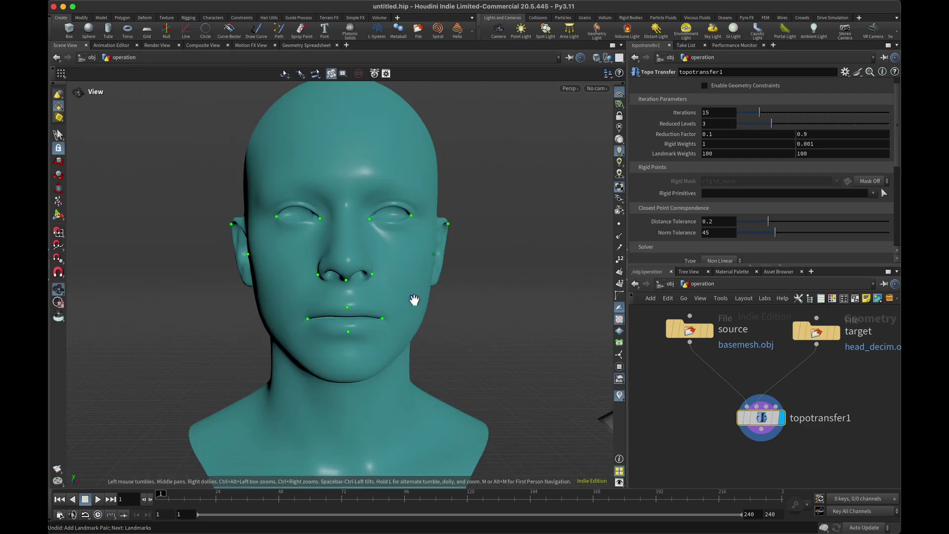
{"action": "right_click_drag", "start_coordinate": [413, 301], "coordinate": [444, 420]}
{"action": "left_click_drag", "start_coordinate": [379, 310], "coordinate": [402, 310]}
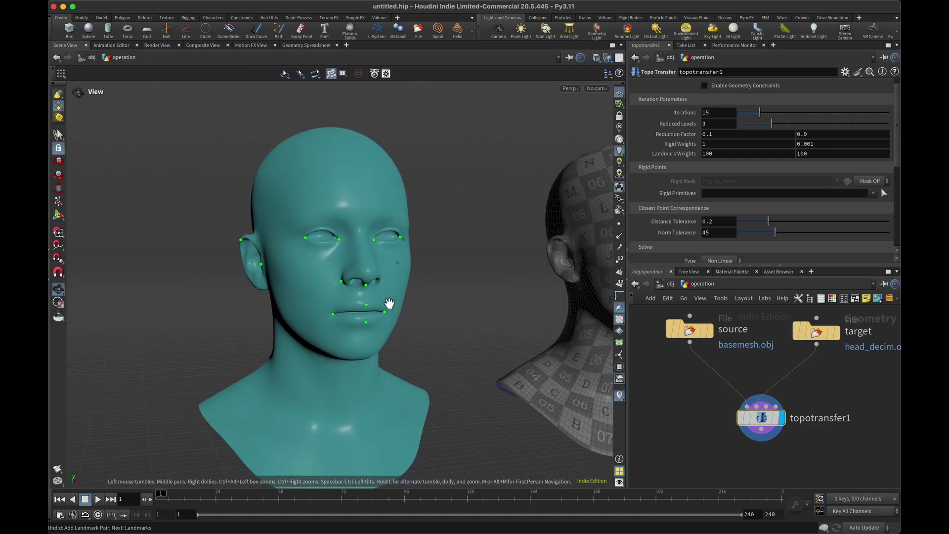
{"action": "middle_click_drag", "start_coordinate": [388, 304], "coordinate": [405, 299]}
{"action": "left_click_drag", "start_coordinate": [446, 296], "coordinate": [424, 297]}
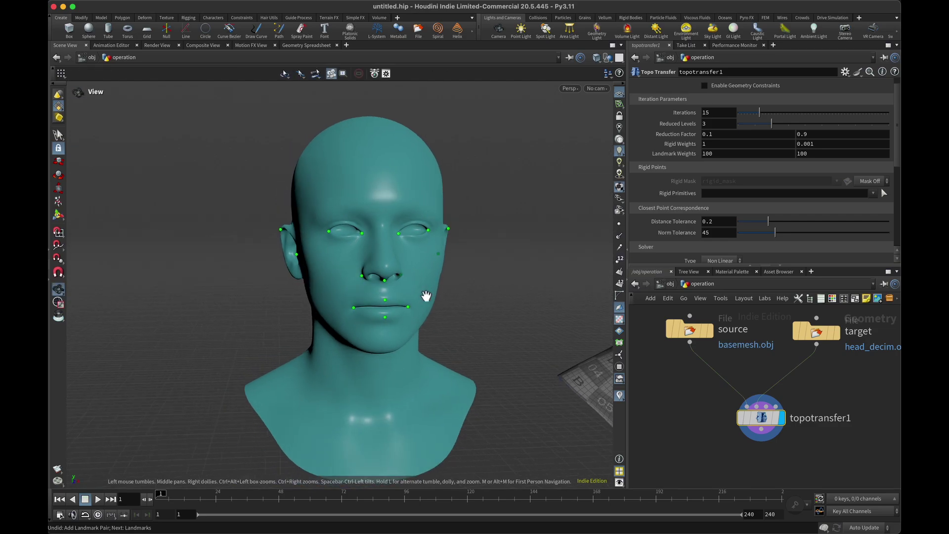
{"action": "left_click_drag", "start_coordinate": [264, 259], "coordinate": [254, 131]}
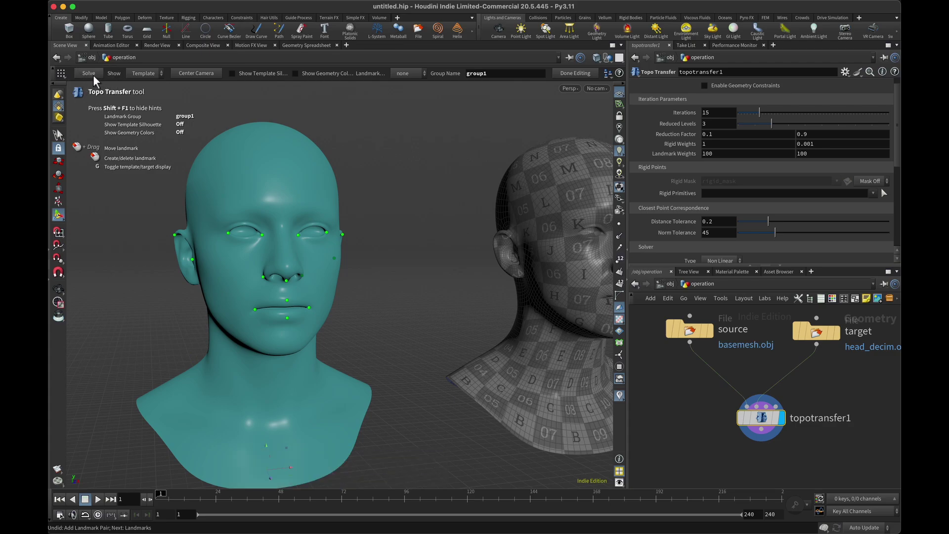
{"action": "left_click", "coordinate": [89, 74]}
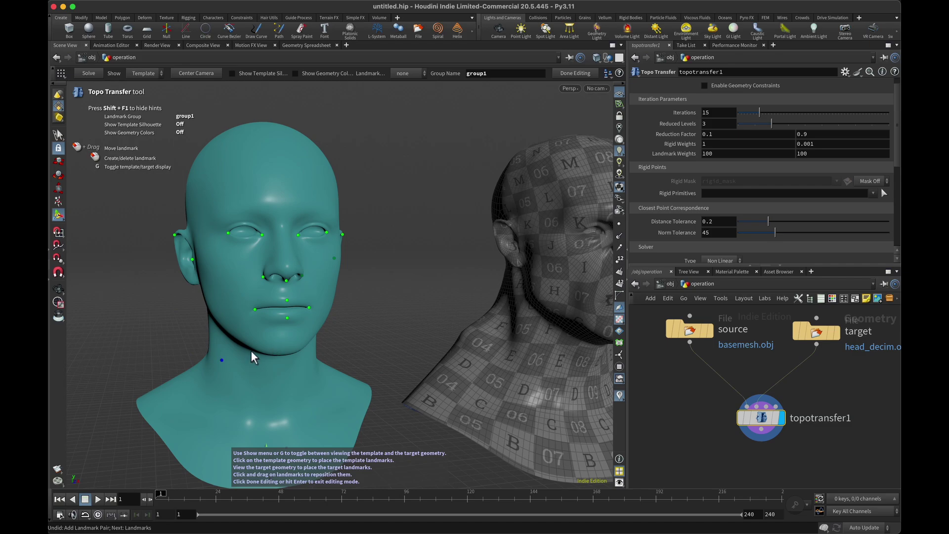
Step: Examine the transferred mesh from the front, back and side, checking the ears, neck and shoulder edge
{"action": "middle_click_drag", "start_coordinate": [469, 335], "coordinate": [309, 331], "text": "alt"}
{"action": "left_click_drag", "start_coordinate": [310, 331], "coordinate": [330, 341], "text": "alt"}
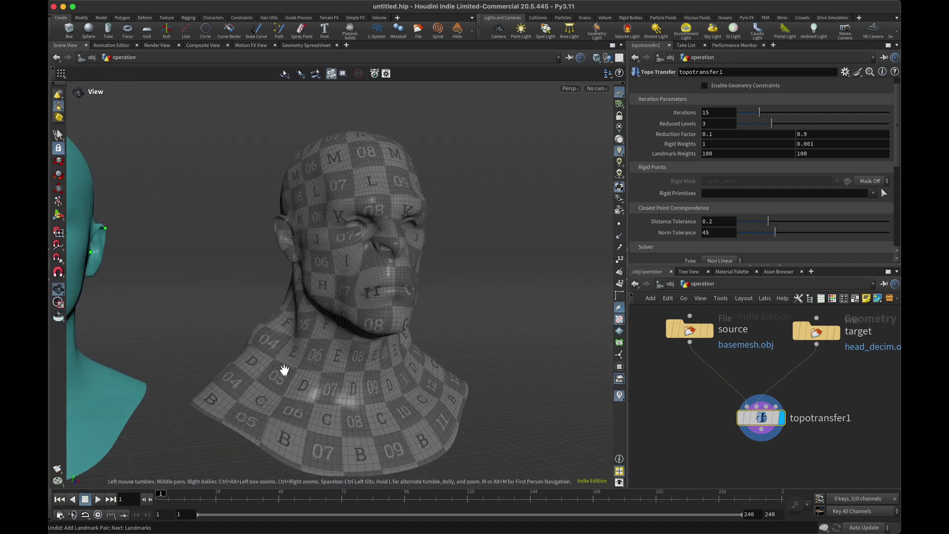
{"action": "middle_click_drag", "start_coordinate": [284, 371], "coordinate": [333, 334], "text": "alt"}
{"action": "key", "text": "Escape"}
{"action": "mouse_move", "coordinate": [322, 314]}
{"action": "left_mouse_down"}
{"action": "mouse_move", "coordinate": [514, 314]}
{"action": "mouse_move", "coordinate": [309, 311]}
{"action": "left_mouse_up"}
{"action": "middle_click_drag", "start_coordinate": [309, 310], "coordinate": [348, 311], "text": "alt"}
{"action": "left_click_drag", "start_coordinate": [271, 322], "coordinate": [405, 330], "text": "alt"}
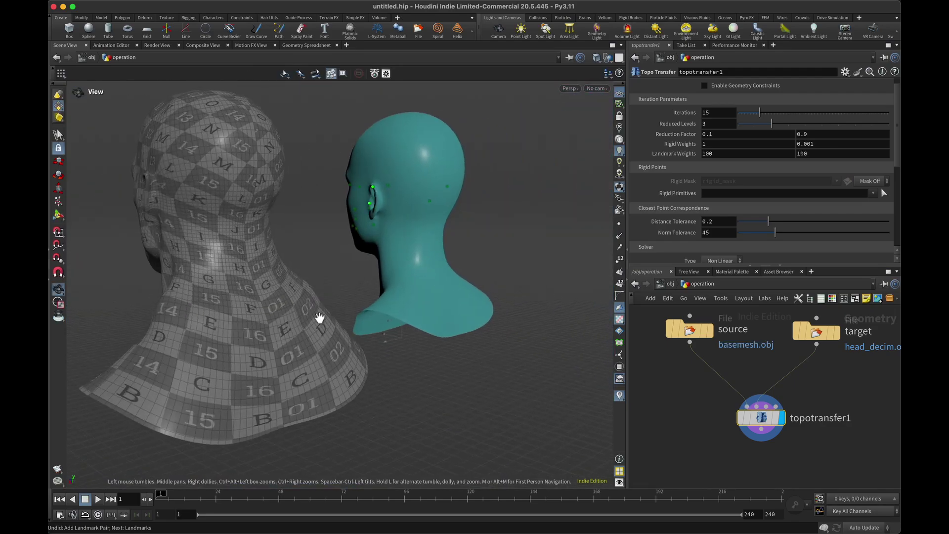
{"action": "middle_click_drag", "start_coordinate": [318, 318], "coordinate": [415, 309], "text": "alt"}
{"action": "left_click_drag", "start_coordinate": [327, 305], "coordinate": [452, 307], "text": "alt"}
{"action": "right_click_drag", "start_coordinate": [452, 306], "coordinate": [414, 312], "text": "alt"}
{"action": "middle_click_drag", "start_coordinate": [339, 320], "coordinate": [458, 299], "text": "alt"}
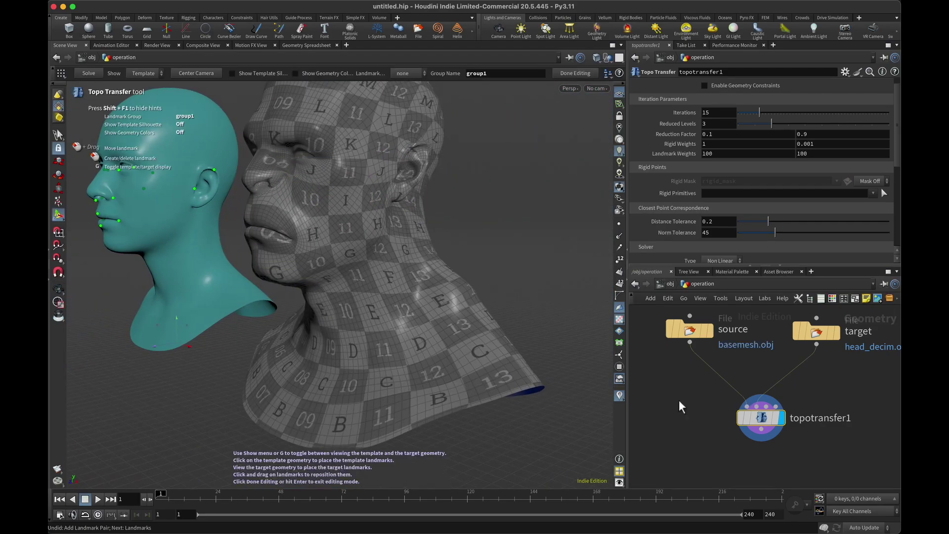
Step: Examine the transferred mesh's face, jaw and flared neck base beside the template head
{"action": "key", "text": "Escape"}
{"action": "left_click_drag", "start_coordinate": [381, 296], "coordinate": [311, 275]}
{"action": "key", "text": "Return"}
{"action": "key", "text": "Escape"}
{"action": "key", "text": "Return"}
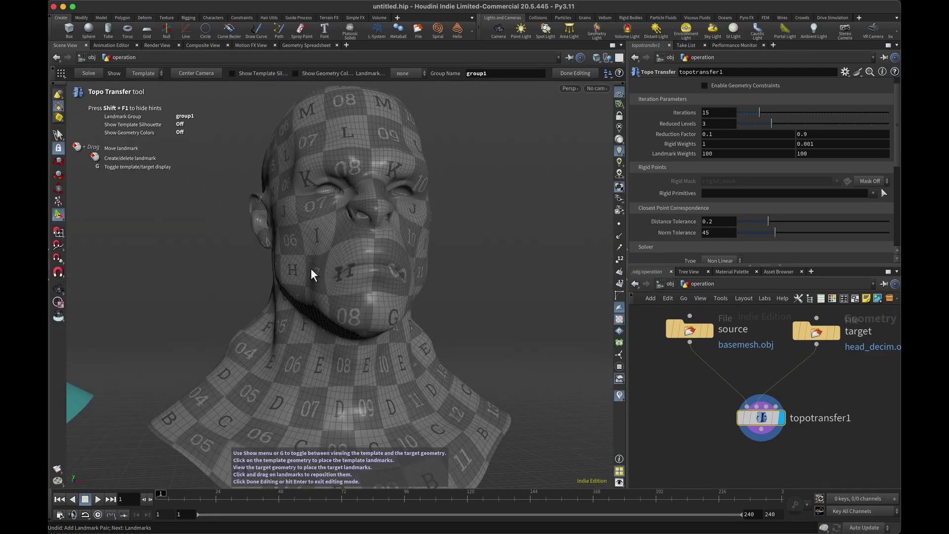
{"action": "key", "text": "Escape"}
{"action": "left_click_drag", "start_coordinate": [370, 247], "coordinate": [424, 253]}
{"action": "right_click_drag", "start_coordinate": [396, 307], "coordinate": [318, 316], "text": "alt"}
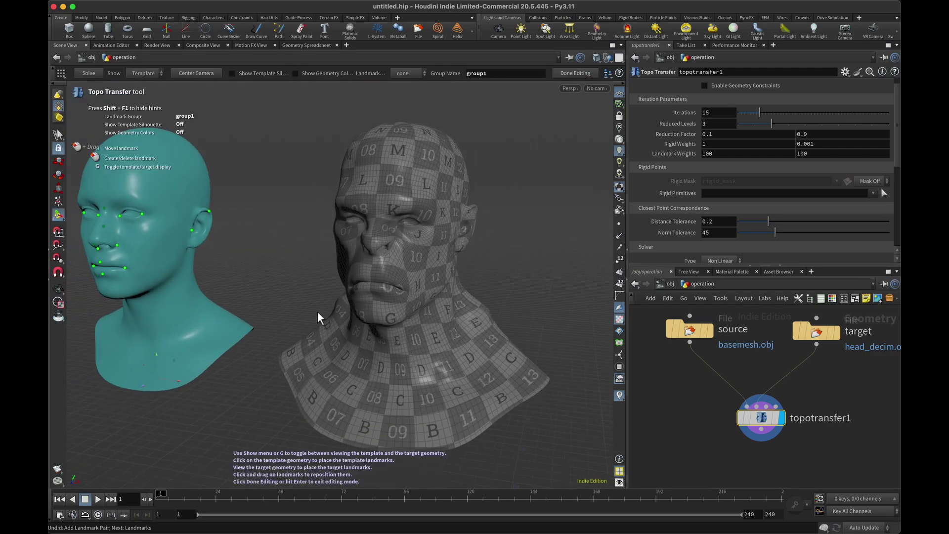
{"action": "middle_click_drag", "start_coordinate": [271, 302], "coordinate": [242, 300], "text": "alt"}
{"action": "left_click_drag", "start_coordinate": [242, 301], "coordinate": [447, 370]}
{"action": "key", "text": "Return"}
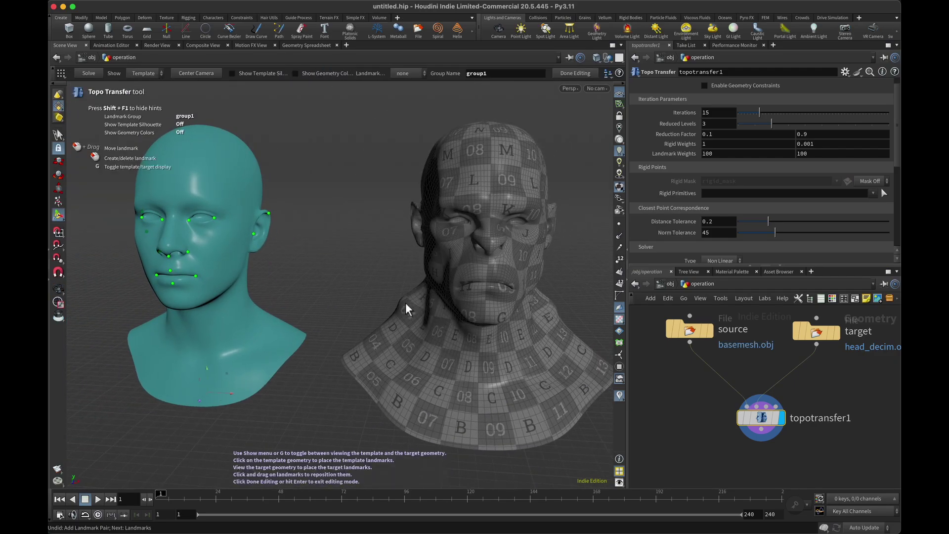
{"action": "key", "text": "Escape"}
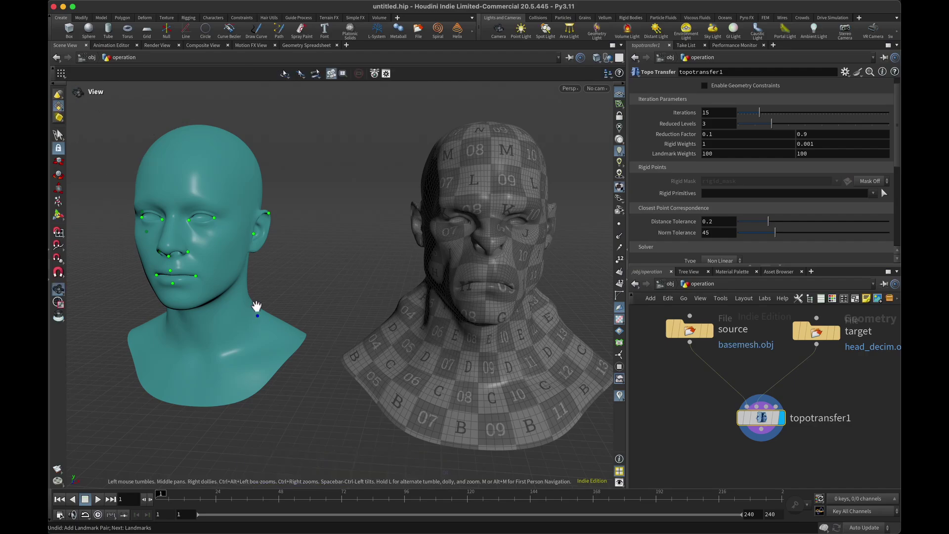
{"action": "left_click_drag", "start_coordinate": [254, 307], "coordinate": [343, 305]}
{"action": "key", "text": "Return"}
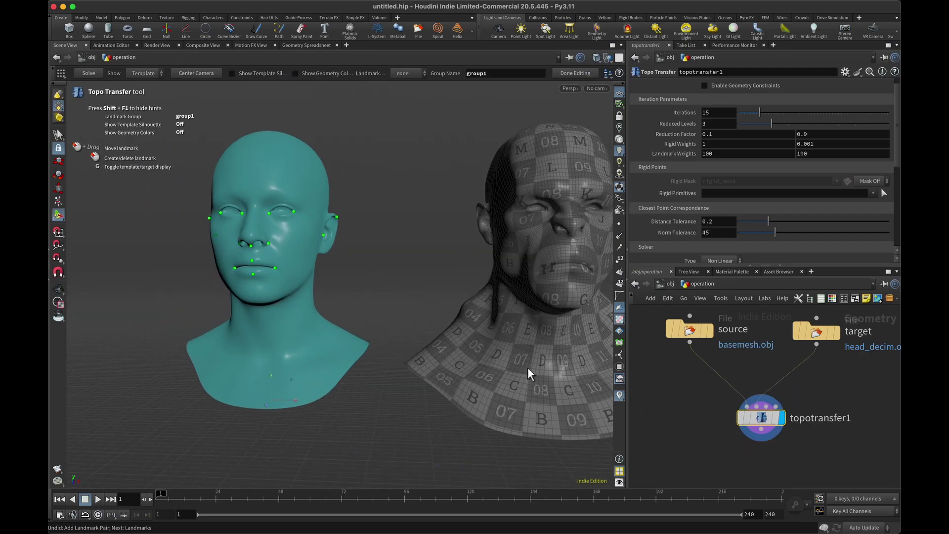
Step: Place a pair of landmarks on the template's upper chest, either side of the midline, and check them against the target
{"action": "key", "text": "Escape"}
{"action": "left_click_drag", "start_coordinate": [355, 306], "coordinate": [383, 276]}
{"action": "right_click_drag", "start_coordinate": [383, 276], "coordinate": [358, 116]}
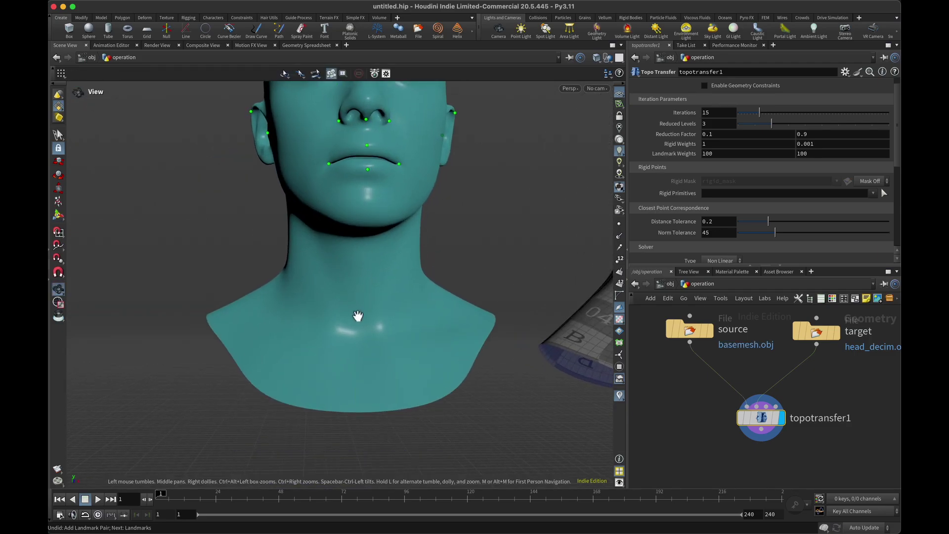
{"action": "mouse_move", "coordinate": [358, 318]}
{"action": "left_mouse_down"}
{"action": "mouse_move", "coordinate": [356, 328]}
{"action": "mouse_move", "coordinate": [352, 301]}
{"action": "mouse_move", "coordinate": [371, 309]}
{"action": "left_mouse_up"}
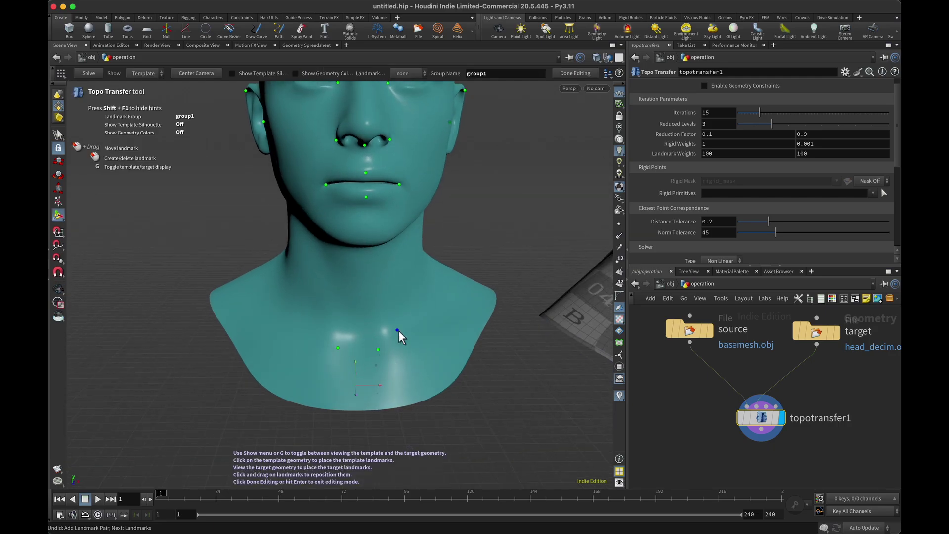
{"action": "key", "text": "g"}
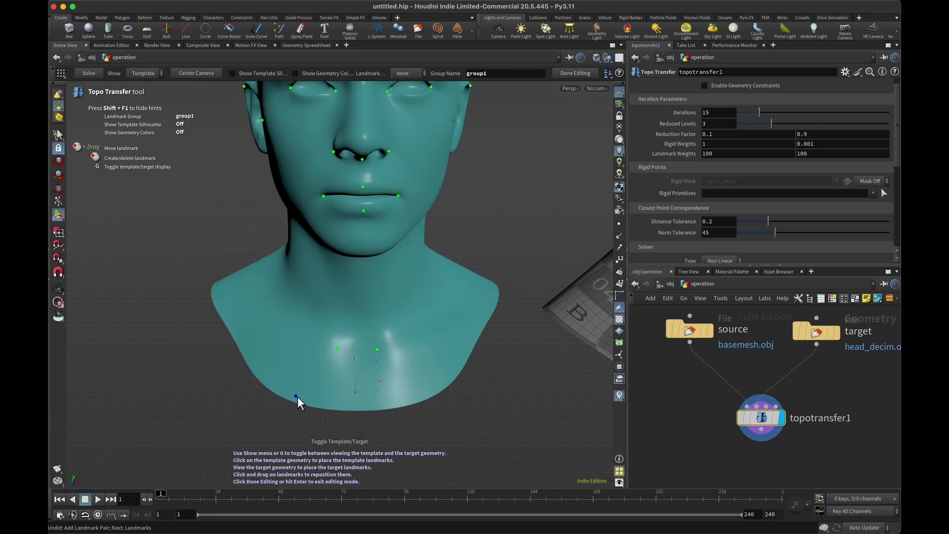
Step: Add landmarks along the front lower edge of the template bust and match them to the target's lower edge
{"action": "key", "text": "g"}
{"action": "key", "text": "g"}
{"action": "left_click_drag", "start_coordinate": [289, 339], "coordinate": [504, 335], "text": "alt"}
{"action": "key", "text": "g"}
{"action": "left_click_drag", "start_coordinate": [247, 385], "coordinate": [322, 392], "text": "alt"}
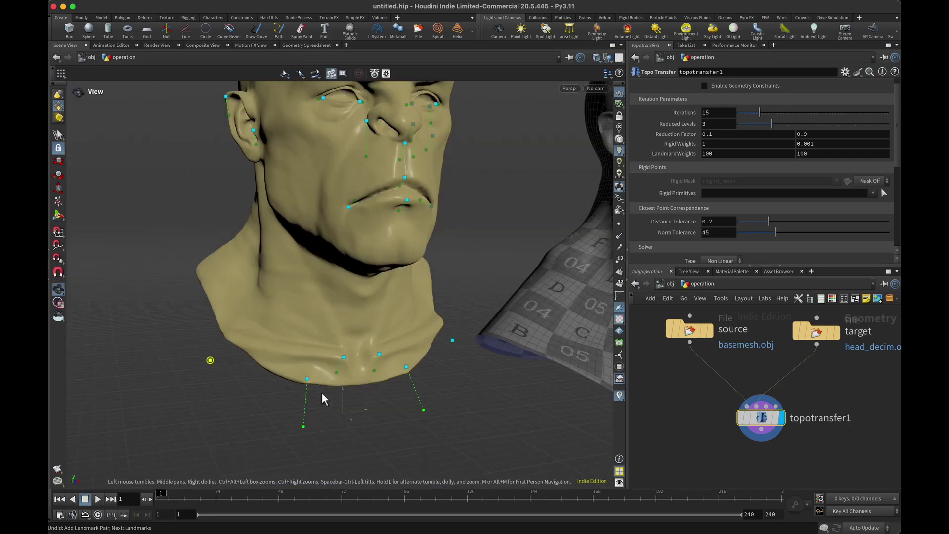
{"action": "left_click_drag", "start_coordinate": [415, 336], "coordinate": [277, 327], "text": "alt"}
{"action": "left_click_drag", "start_coordinate": [491, 334], "coordinate": [362, 347]}
Step: Add landmarks along the template's shoulder edges and reposition them onto the target's neck and shoulder edge
{"action": "key", "text": "g"}
{"action": "left_click_drag", "start_coordinate": [296, 318], "coordinate": [380, 365]}
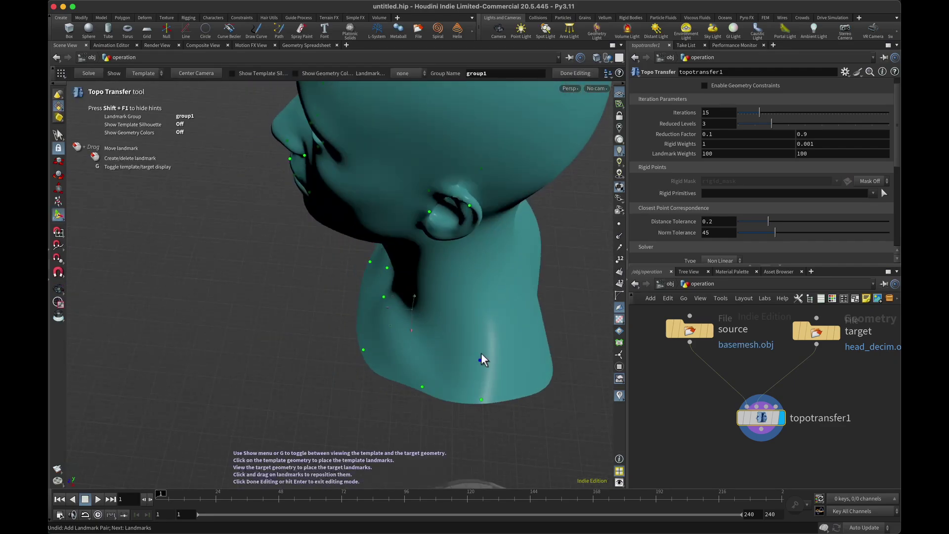
{"action": "key", "text": "g"}
{"action": "left_click_drag", "start_coordinate": [441, 285], "coordinate": [371, 269], "text": "alt"}
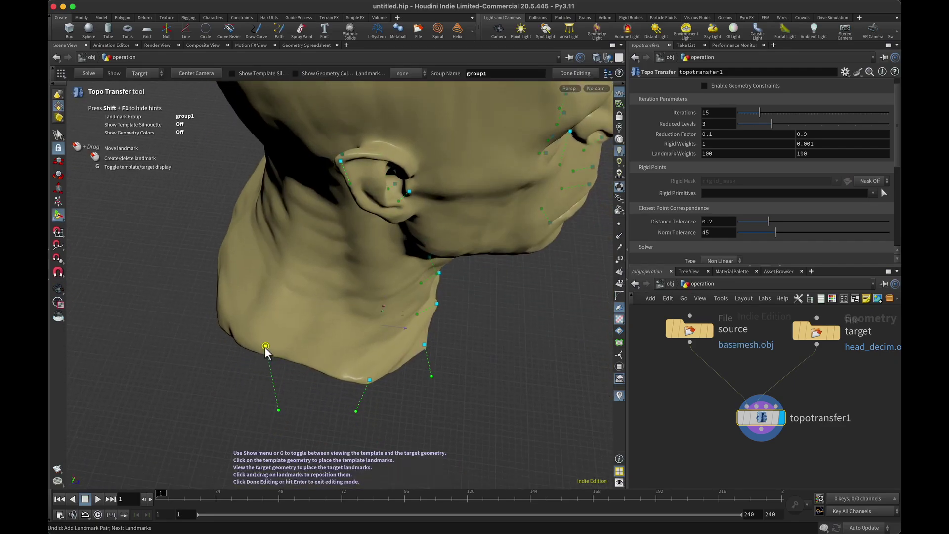
{"action": "left_click_drag", "start_coordinate": [265, 346], "coordinate": [239, 239]}
{"action": "key", "text": "g"}
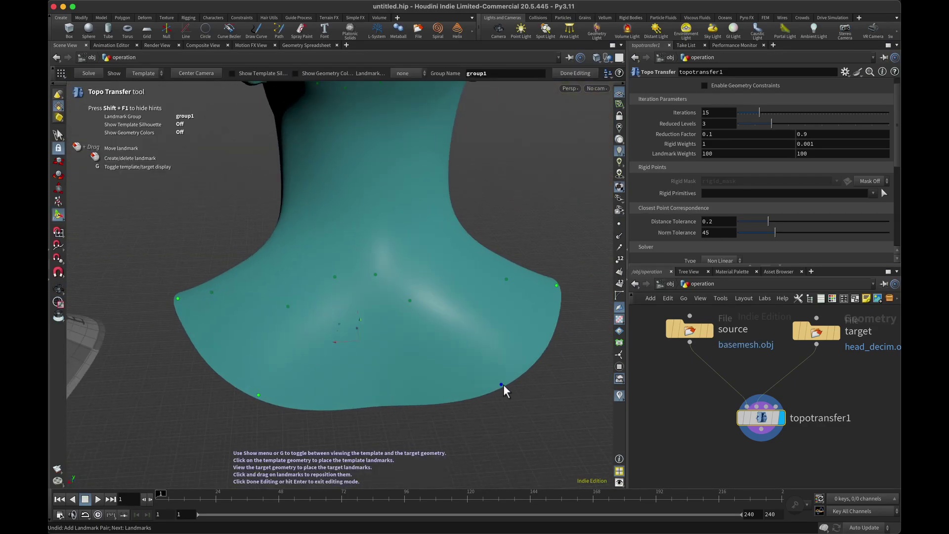
Step: Place landmarks on the back lower edge of the template bust and align them with the target's back edge
{"action": "key", "text": "g"}
{"action": "left_click_drag", "start_coordinate": [488, 302], "coordinate": [138, 307]}
{"action": "key", "text": "g"}
{"action": "key", "text": "g"}
Step: Place landmarks around both nostrils on the underside of the template's nose and show the target head
{"action": "key", "text": "Escape"}
{"action": "scroll", "coordinate": [447, 258], "scroll_direction": "down", "scroll_amount": 5}
{"action": "middle_click_drag", "start_coordinate": [138, 307], "coordinate": [301, 322]}
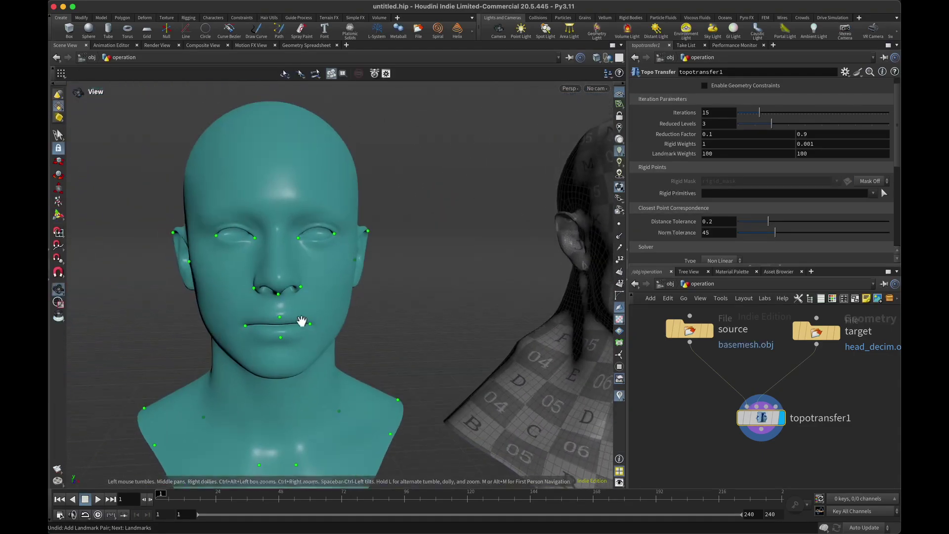
{"action": "scroll", "coordinate": [297, 279], "scroll_direction": "up", "scroll_amount": 5}
{"action": "left_click_drag", "start_coordinate": [292, 235], "coordinate": [289, 164]}
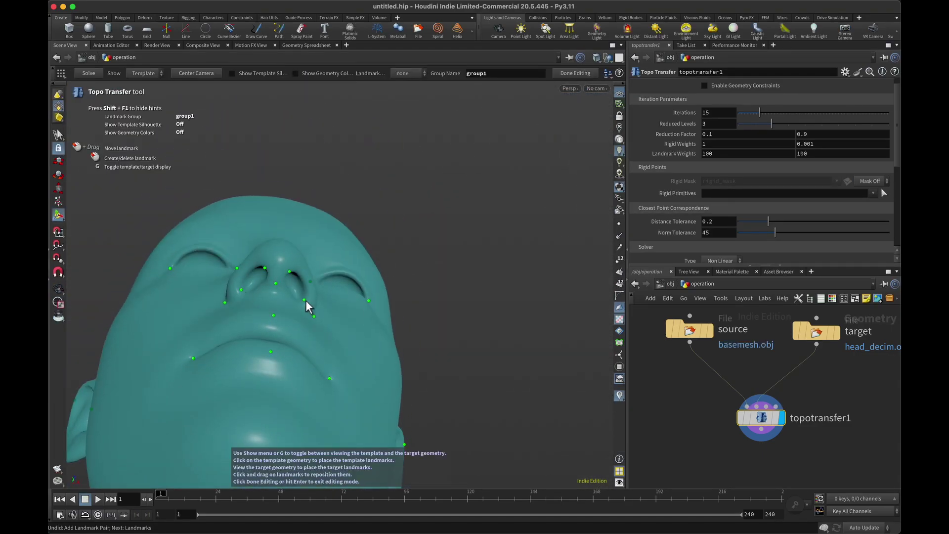
{"action": "key", "text": "g"}
Step: Reposition the nostril landmarks onto the target head's nostrils and return to the template
{"action": "left_click_drag", "start_coordinate": [269, 240], "coordinate": [232, 285]}
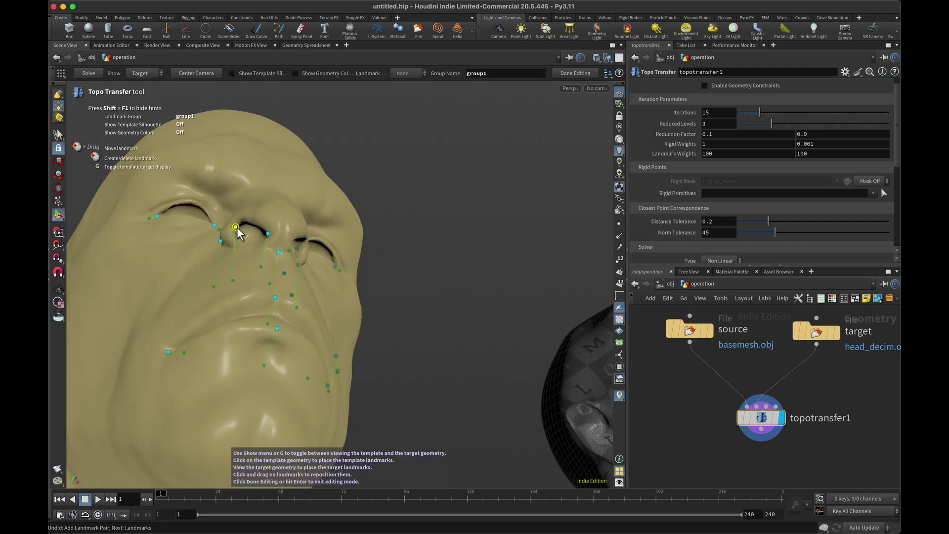
{"action": "left_click_drag", "start_coordinate": [236, 227], "coordinate": [310, 268]}
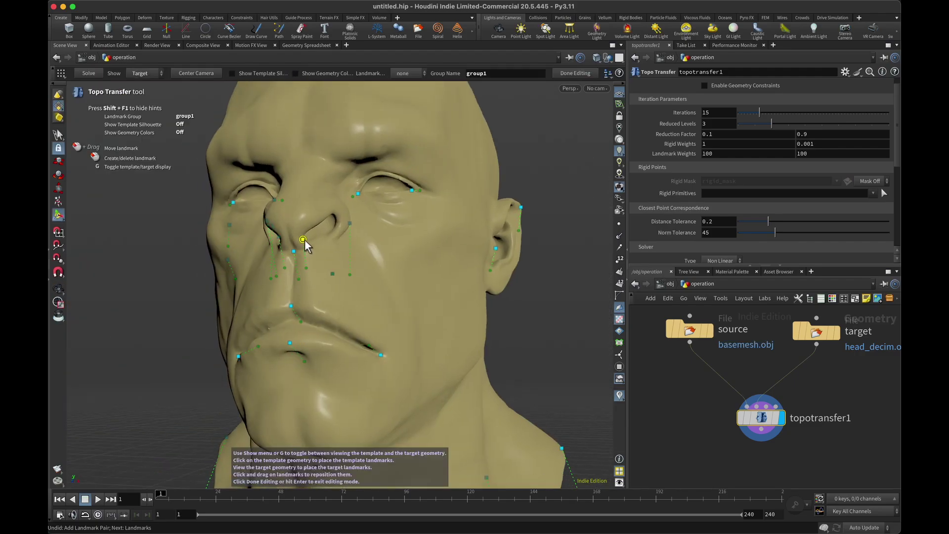
{"action": "key", "text": "g"}
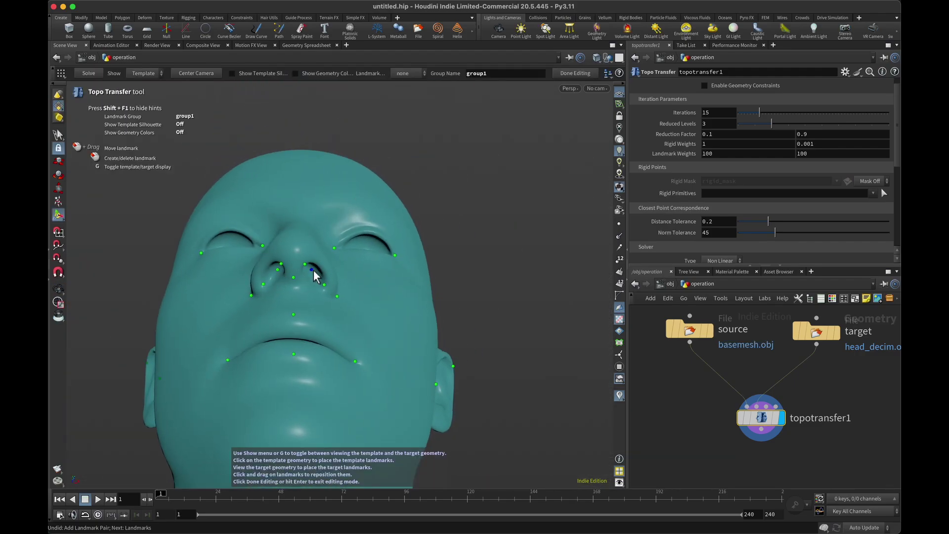
{"action": "key", "text": "g"}
{"action": "left_click", "coordinate": [279, 252]}
{"action": "left_click_drag", "start_coordinate": [337, 222], "coordinate": [369, 303]}
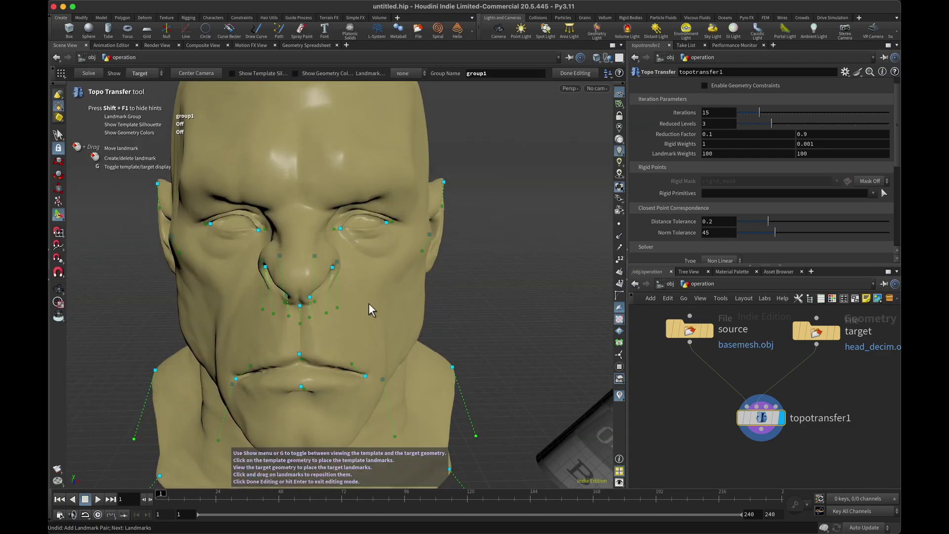
{"action": "middle_click_drag", "start_coordinate": [489, 276], "coordinate": [385, 227]}
{"action": "right_click_drag", "start_coordinate": [385, 226], "coordinate": [434, 364]}
{"action": "key", "text": "g"}
Step: Set the Topo Transfer solver's Iterations to 30
{"action": "middle_click_drag", "start_coordinate": [417, 289], "coordinate": [296, 290]}
{"action": "left_click_drag", "start_coordinate": [297, 290], "coordinate": [401, 284]}
{"action": "right_click_drag", "start_coordinate": [402, 284], "coordinate": [409, 331]}
{"action": "left_click_drag", "start_coordinate": [366, 294], "coordinate": [405, 293]}
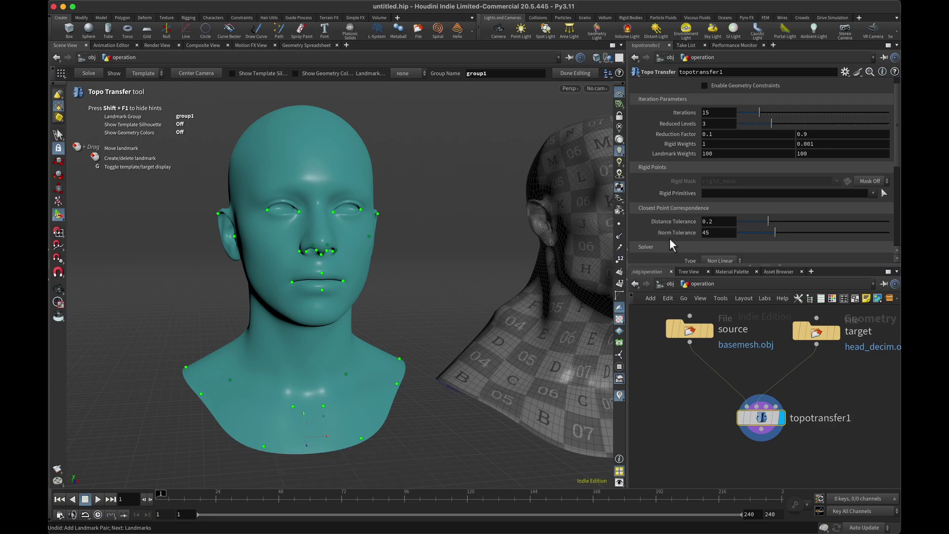
{"action": "scroll", "coordinate": [669, 237], "scroll_direction": "down", "scroll_amount": 1}
{"action": "scroll", "coordinate": [669, 236], "scroll_direction": "down", "scroll_amount": 4}
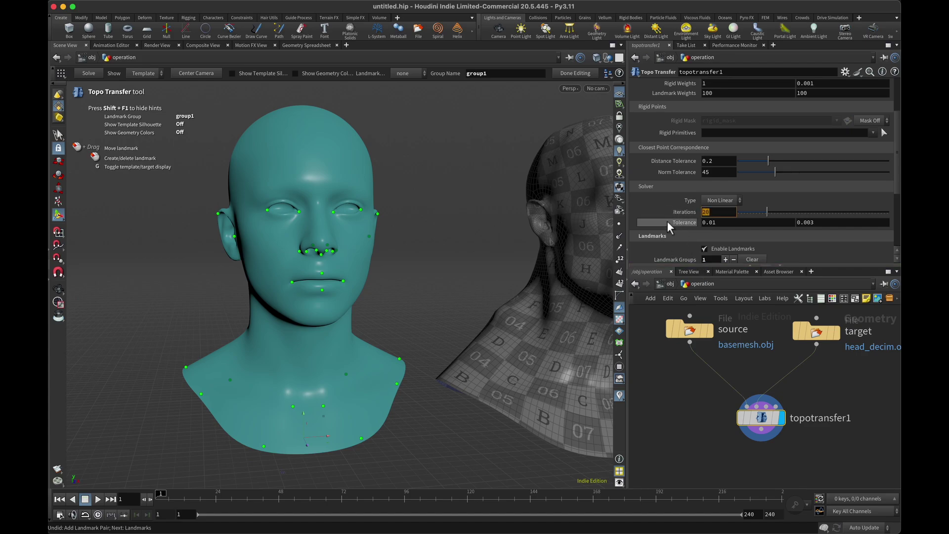
{"action": "type", "text": "30"}
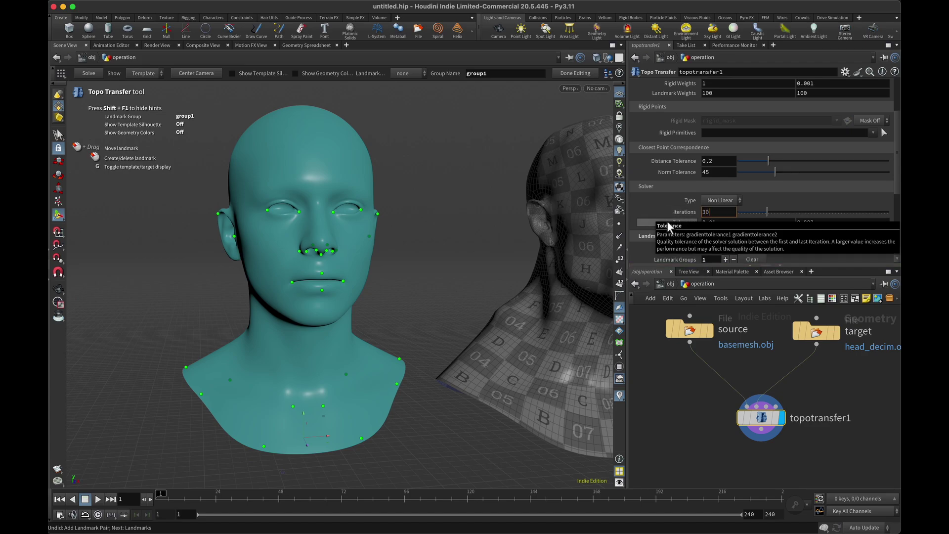
{"action": "key", "text": "Return"}
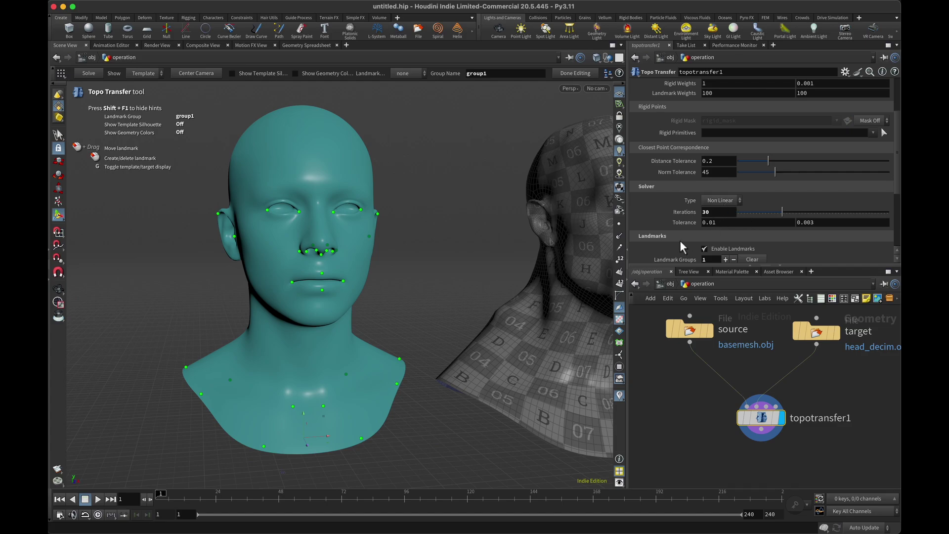
Step: Solve the topology transfer again and bring the updated head mesh into view
{"action": "scroll", "coordinate": [669, 235], "scroll_direction": "up", "scroll_amount": 3}
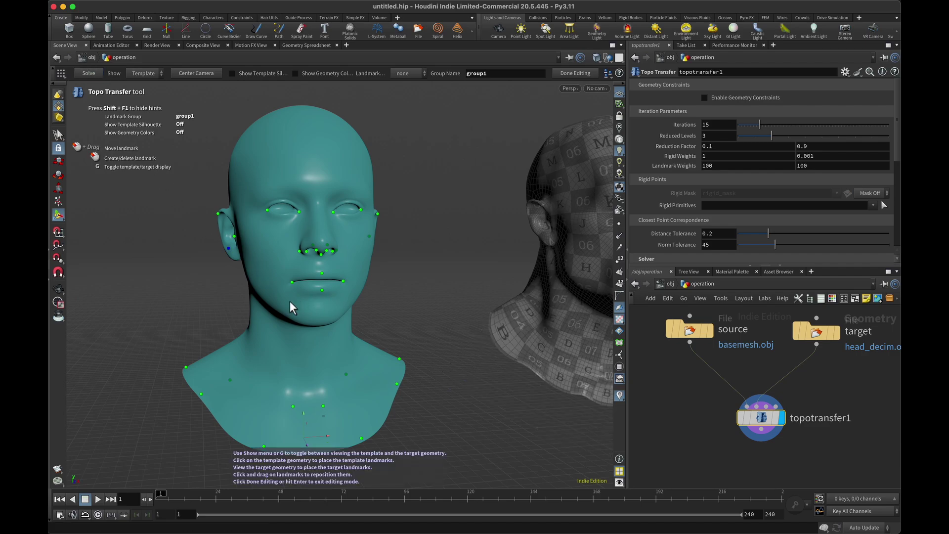
{"action": "key", "text": "Escape"}
{"action": "left_click_drag", "start_coordinate": [540, 334], "coordinate": [413, 334]}
{"action": "key", "text": "Return"}
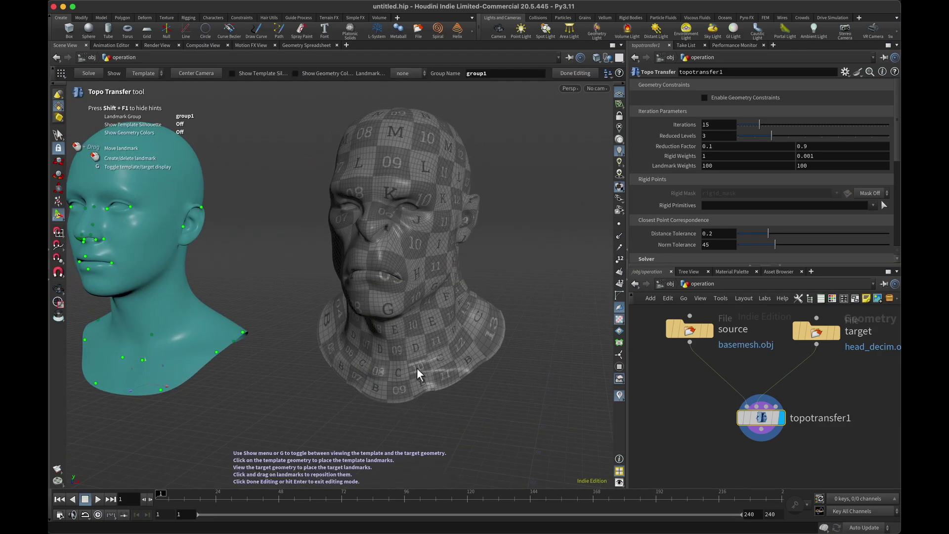
Step: Examine the transferred head mesh from the back, side and front for how well it fits the sculpt
{"action": "key", "text": "Escape"}
{"action": "left_click_drag", "start_coordinate": [417, 368], "coordinate": [176, 339]}
{"action": "key", "text": "Return"}
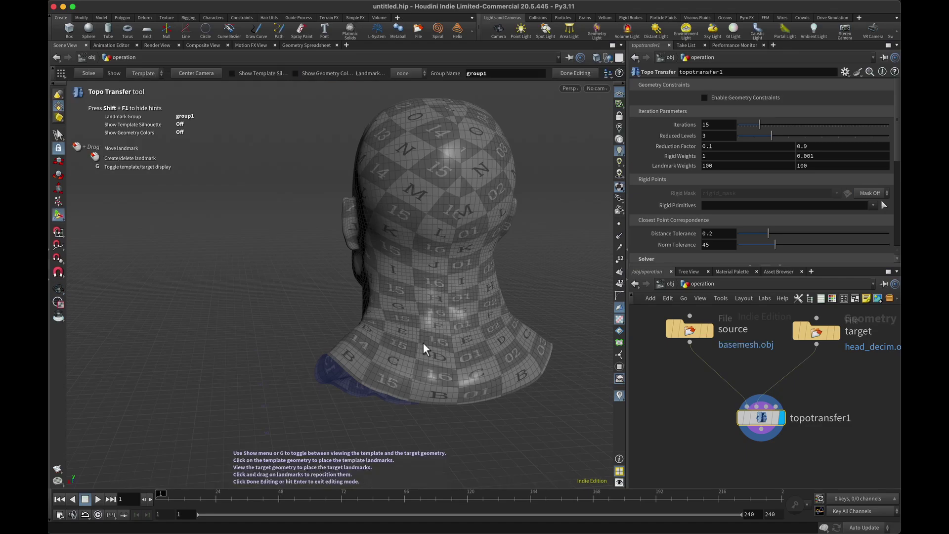
{"action": "key", "text": "Escape"}
{"action": "left_click_drag", "start_coordinate": [435, 301], "coordinate": [567, 303]}
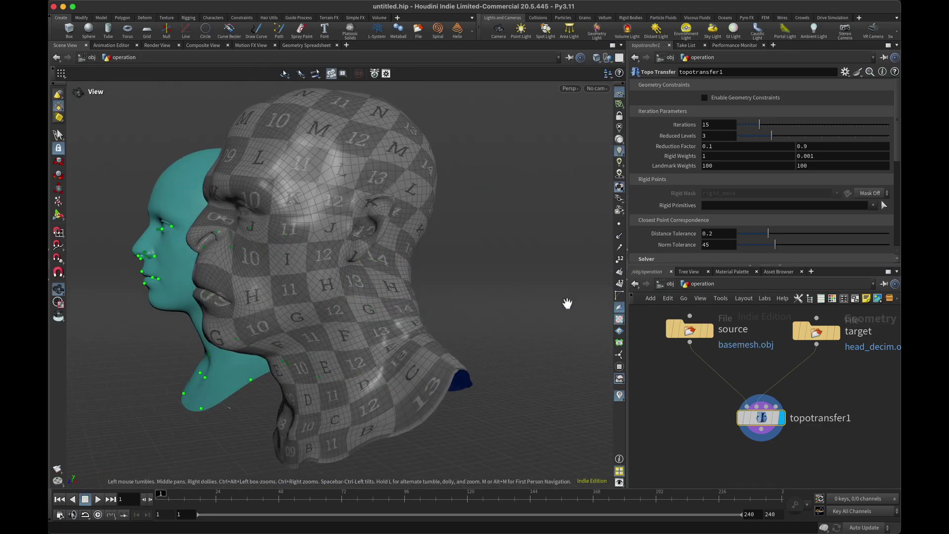
{"action": "left_click_drag", "start_coordinate": [323, 279], "coordinate": [504, 336], "text": "alt"}
{"action": "left_click_drag", "start_coordinate": [388, 342], "coordinate": [438, 165], "text": "alt"}
{"action": "key", "text": "Return"}
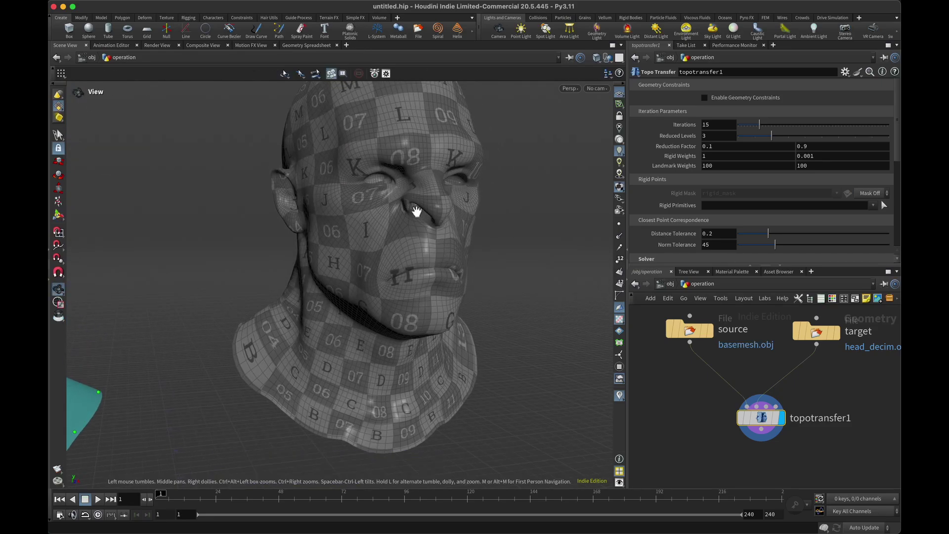
Step: Examine the transferred topology around the nose, nostrils and mouth up close
{"action": "left_click_drag", "start_coordinate": [415, 212], "coordinate": [512, 237], "text": "alt"}
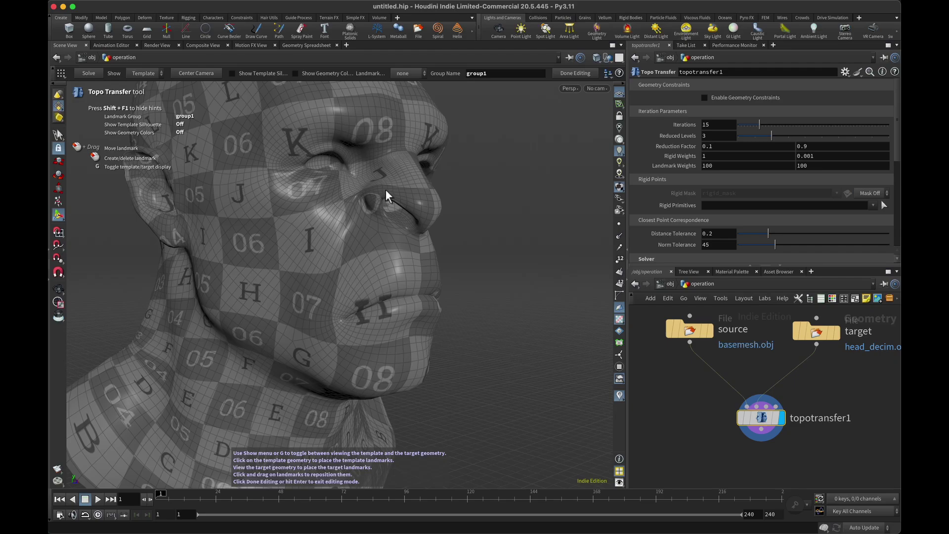
{"action": "left_click_drag", "start_coordinate": [385, 189], "coordinate": [363, 191]}
{"action": "right_click_drag", "start_coordinate": [361, 194], "coordinate": [369, 250]}
{"action": "left_click_drag", "start_coordinate": [369, 249], "coordinate": [252, 227]}
{"action": "left_click_drag", "start_coordinate": [518, 237], "coordinate": [509, 206]}
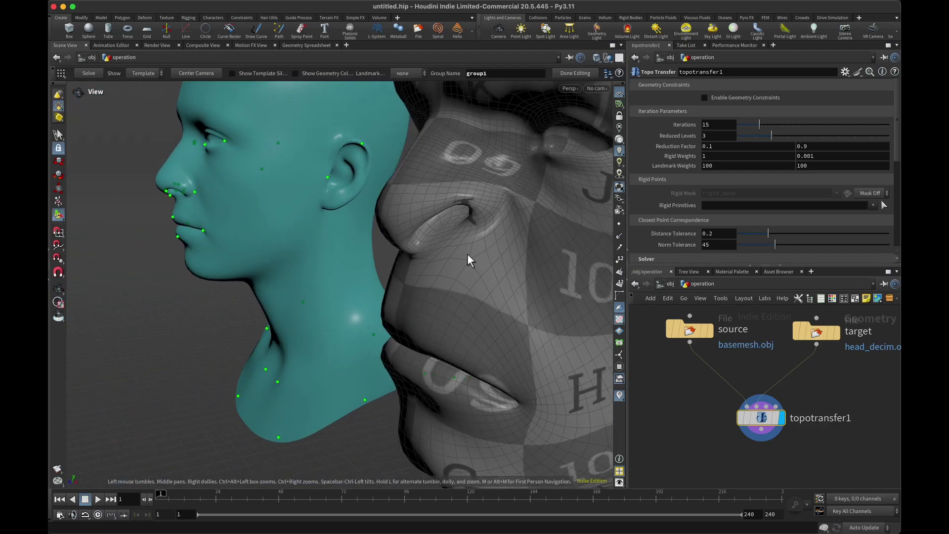
{"action": "left_click_drag", "start_coordinate": [467, 254], "coordinate": [513, 252]}
{"action": "scroll", "coordinate": [513, 253], "scroll_direction": "up", "scroll_amount": 3}
{"action": "right_click_drag", "start_coordinate": [509, 256], "coordinate": [536, 393]}
{"action": "middle_click_drag", "start_coordinate": [532, 304], "coordinate": [428, 262]}
{"action": "right_click_drag", "start_coordinate": [428, 262], "coordinate": [461, 409]}
{"action": "left_click_drag", "start_coordinate": [413, 257], "coordinate": [449, 244]}
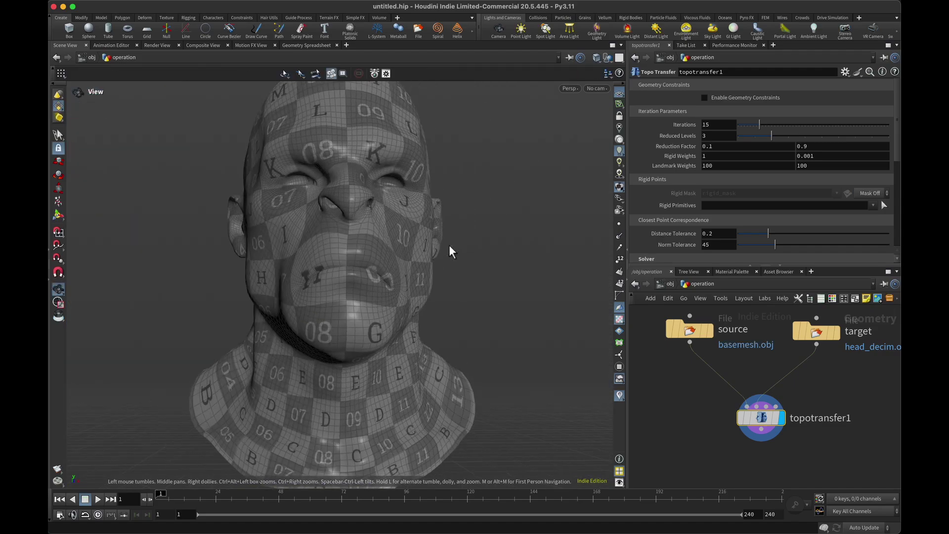
Step: Check the neck and shoulder edge from behind, and compare the transferred head with the template
{"action": "middle_click_drag", "start_coordinate": [358, 290], "coordinate": [363, 164]}
{"action": "left_click_drag", "start_coordinate": [328, 260], "coordinate": [560, 306]}
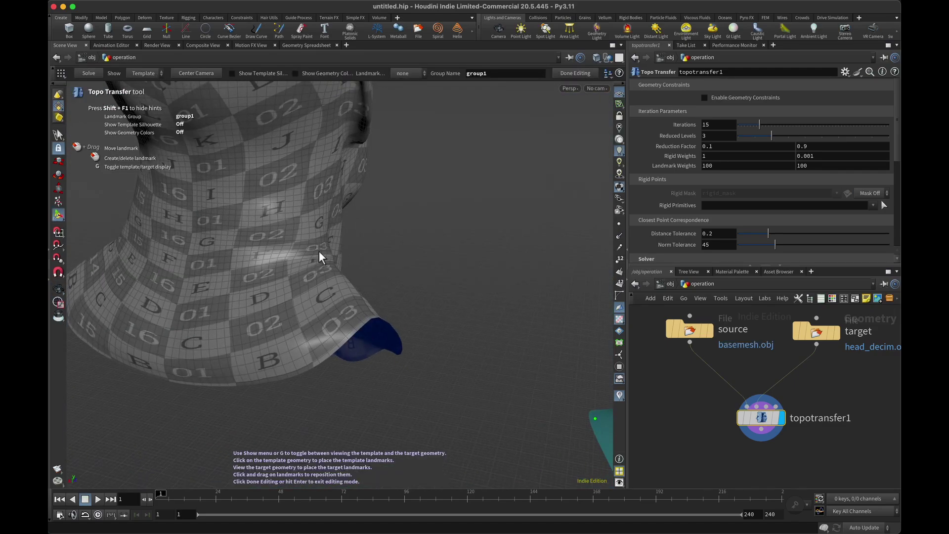
{"action": "left_click_drag", "start_coordinate": [319, 252], "coordinate": [274, 263]}
{"action": "left_click_drag", "start_coordinate": [320, 208], "coordinate": [181, 307]}
{"action": "middle_click_drag", "start_coordinate": [203, 301], "coordinate": [401, 302]}
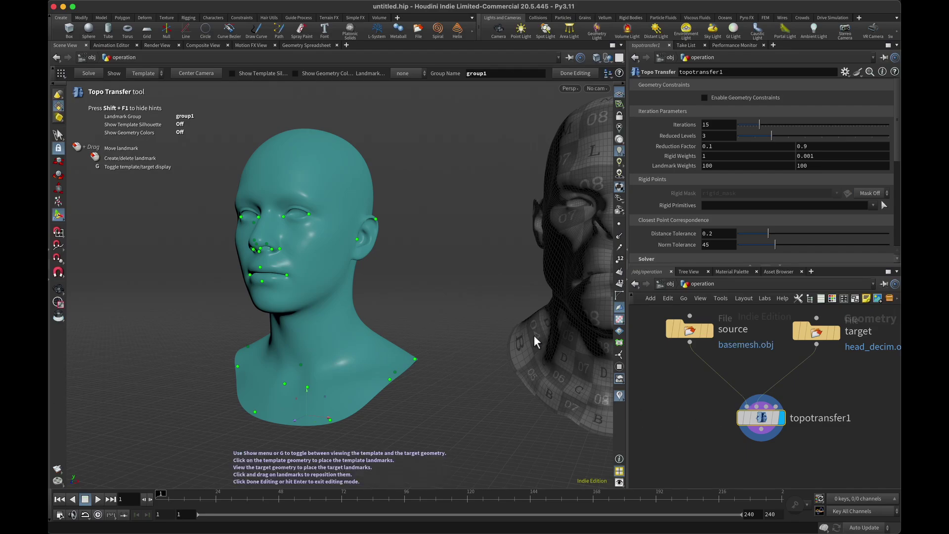
{"action": "key", "text": "Escape"}
{"action": "middle_click_drag", "start_coordinate": [496, 298], "coordinate": [387, 307]}
{"action": "key", "text": "Return"}
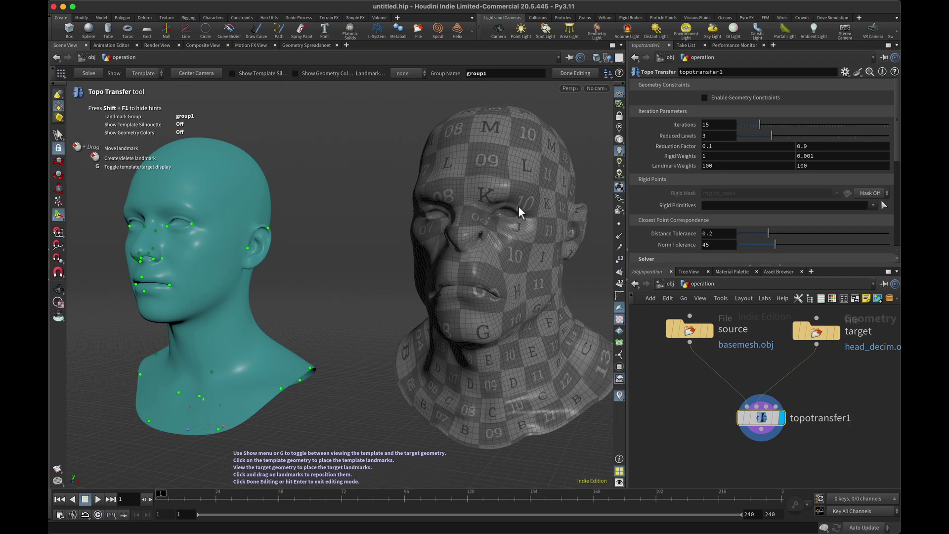
{"action": "left_click_drag", "start_coordinate": [485, 243], "coordinate": [519, 271], "text": "alt"}
{"action": "mouse_move", "coordinate": [766, 423]}
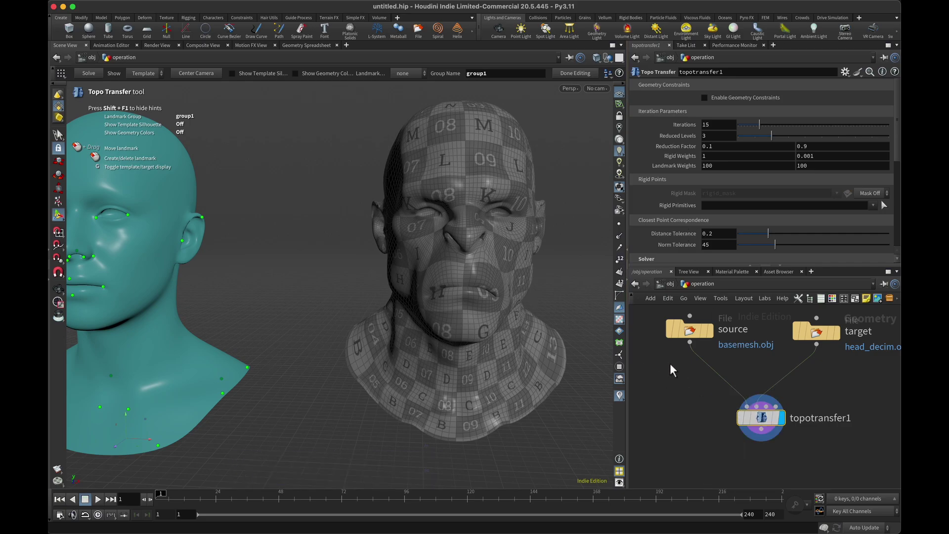
{"action": "left_click_drag", "start_coordinate": [481, 255], "coordinate": [552, 257], "text": "alt"}
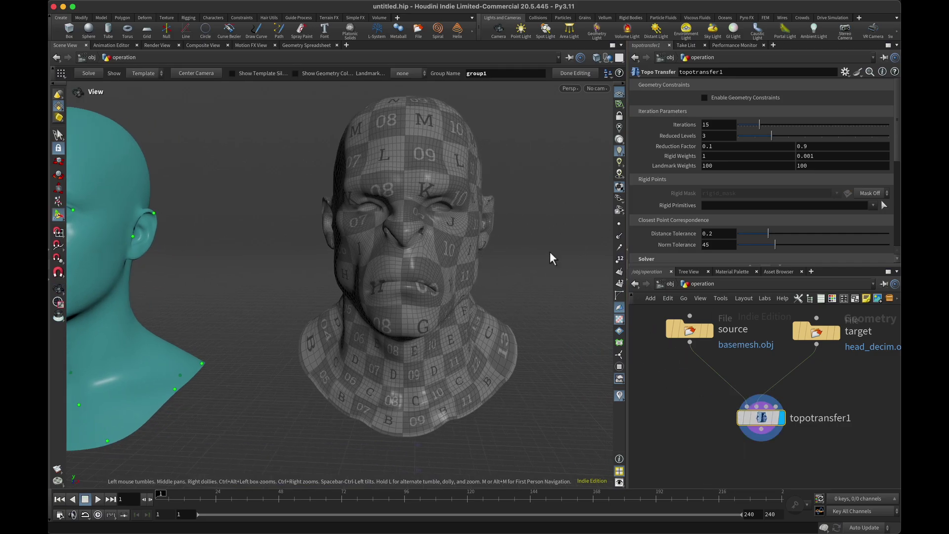
Step: Start picking geometry for the Rigid Primitives parameter and brush-select the faces across the template's right cheek and beside the nose
{"action": "left_click", "coordinate": [887, 207]}
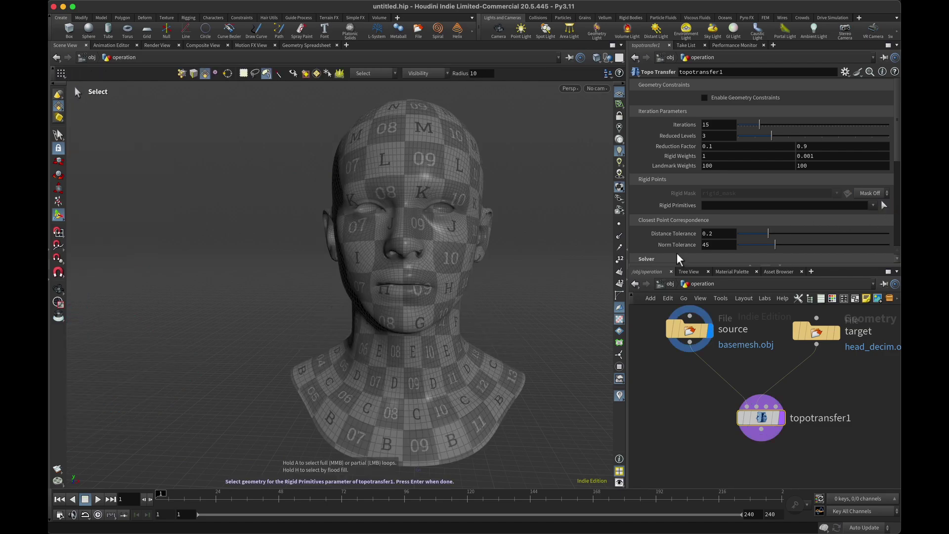
{"action": "left_click_drag", "start_coordinate": [398, 256], "coordinate": [368, 242], "text": "alt"}
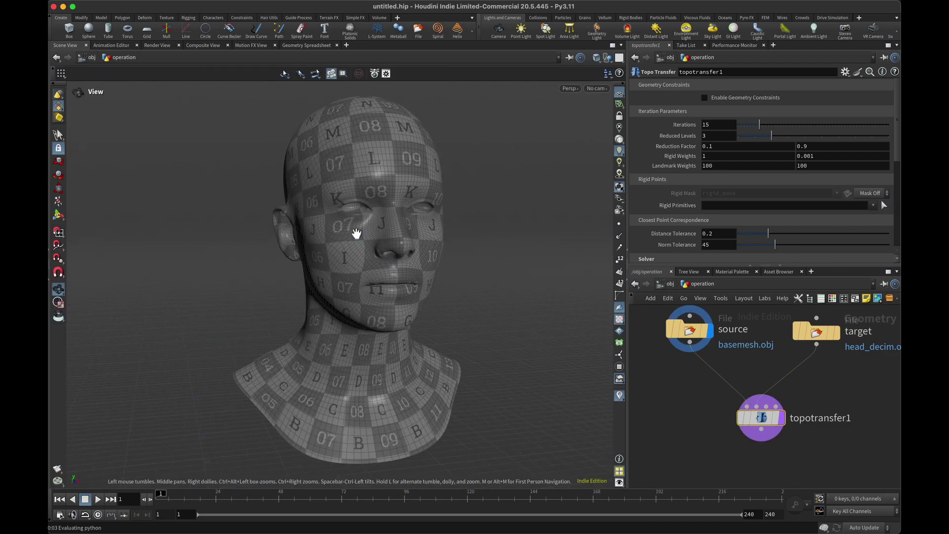
{"action": "scroll", "coordinate": [360, 228], "scroll_direction": "up", "scroll_amount": 5}
{"action": "key", "text": "Escape"}
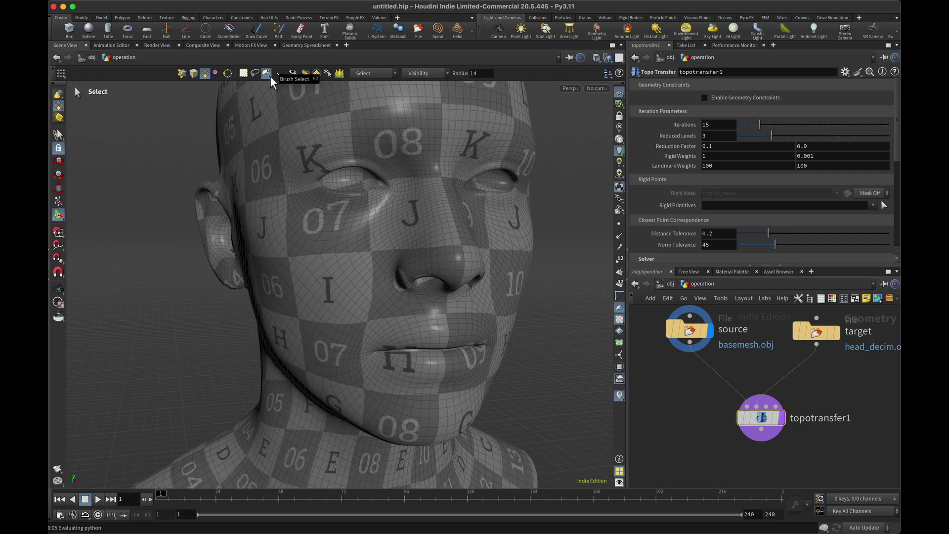
{"action": "left_click", "coordinate": [269, 77]}
{"action": "left_click_drag", "start_coordinate": [374, 240], "coordinate": [331, 252]}
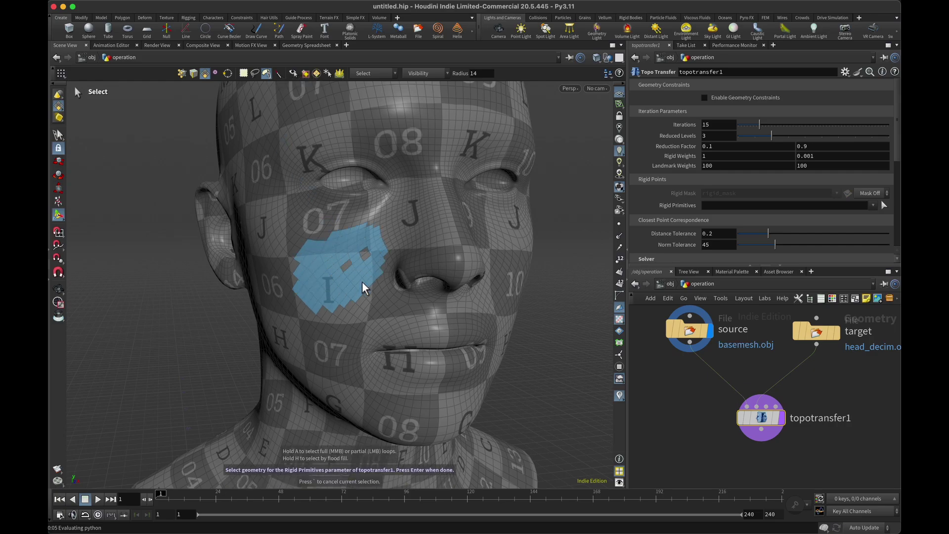
{"action": "left_click_drag", "start_coordinate": [390, 251], "coordinate": [369, 258]}
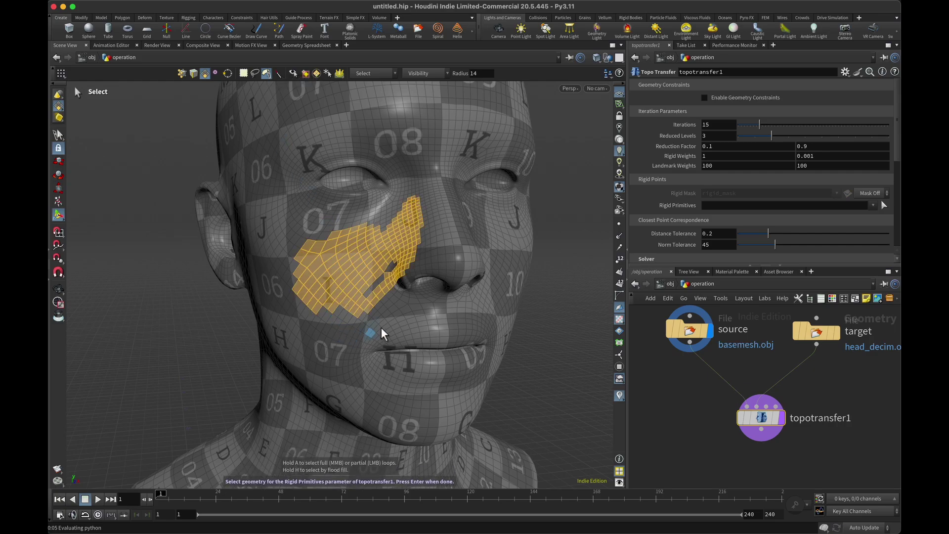
Step: Replace the brushed faces with small patches beside the nostril and below the eye, ending with the area around the right eye
{"action": "mouse_move", "coordinate": [428, 239]}
{"action": "left_mouse_down", "text": "alt"}
{"action": "mouse_move", "coordinate": [447, 231]}
{"action": "mouse_move", "coordinate": [420, 259]}
{"action": "mouse_move", "coordinate": [424, 238]}
{"action": "mouse_move", "coordinate": [416, 247]}
{"action": "left_mouse_up", "text": "alt"}
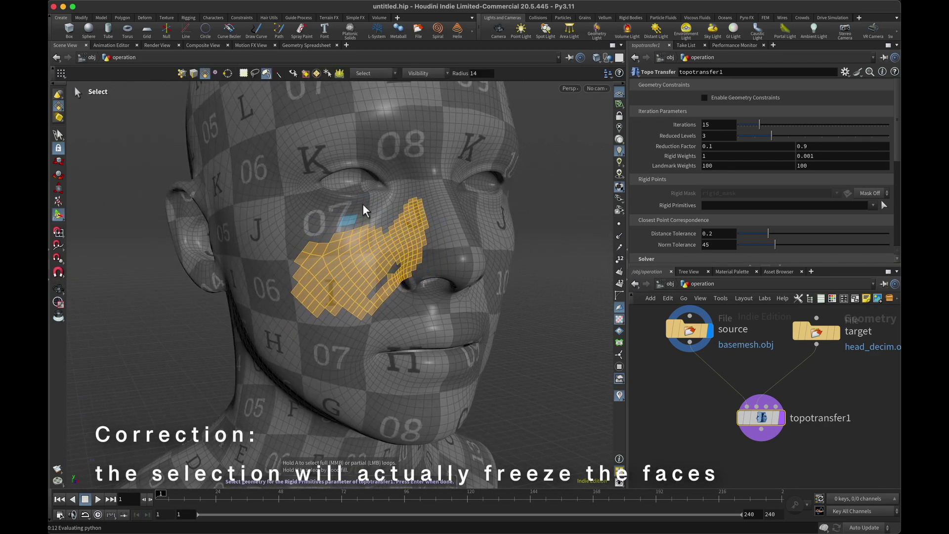
{"action": "left_click_drag", "start_coordinate": [408, 239], "coordinate": [417, 277]}
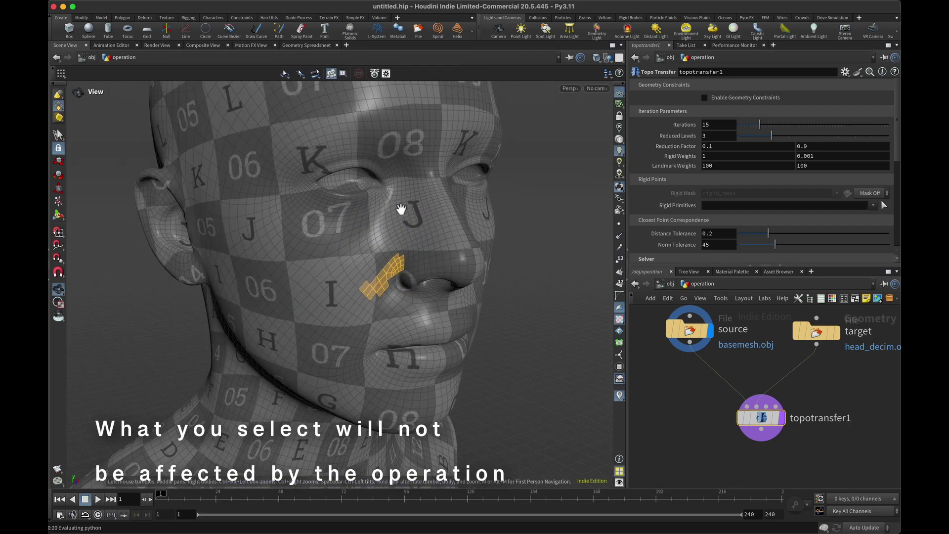
{"action": "mouse_move", "coordinate": [400, 203]}
{"action": "left_mouse_down"}
{"action": "mouse_move", "coordinate": [322, 264]}
{"action": "mouse_move", "coordinate": [400, 264]}
{"action": "mouse_move", "coordinate": [359, 262]}
{"action": "mouse_move", "coordinate": [373, 248]}
{"action": "left_mouse_up"}
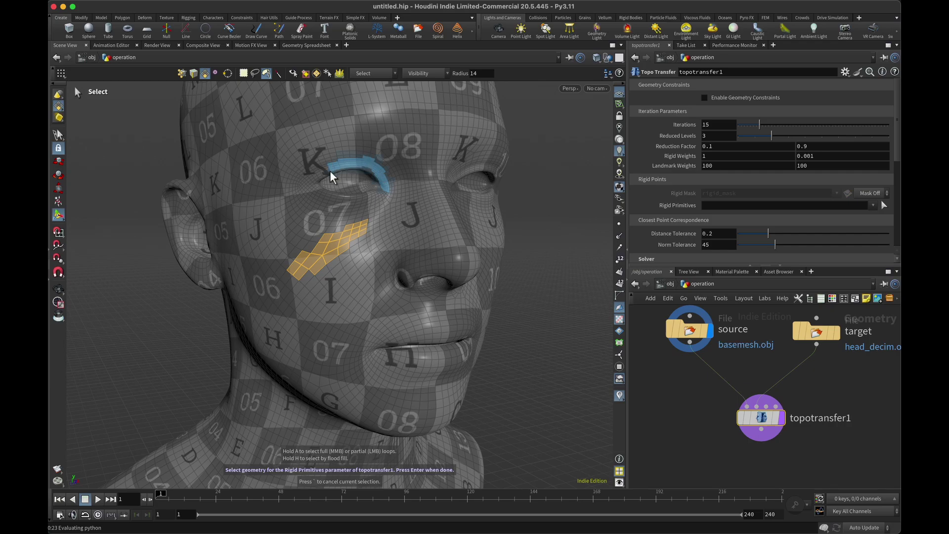
{"action": "left_click", "coordinate": [360, 185]}
{"action": "left_click_drag", "start_coordinate": [359, 185], "coordinate": [378, 222]}
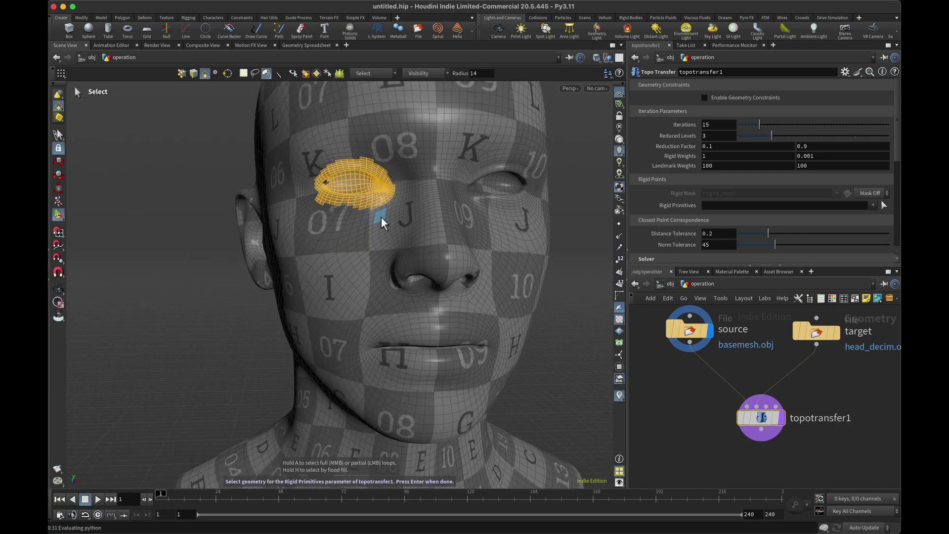
Step: Leave the Rigid Primitives selection for the topotransfer1 result and dismiss the error dialog
{"action": "right_click_drag", "start_coordinate": [381, 217], "coordinate": [377, 263], "text": "alt"}
{"action": "left_click_drag", "start_coordinate": [377, 263], "coordinate": [496, 321], "text": "alt"}
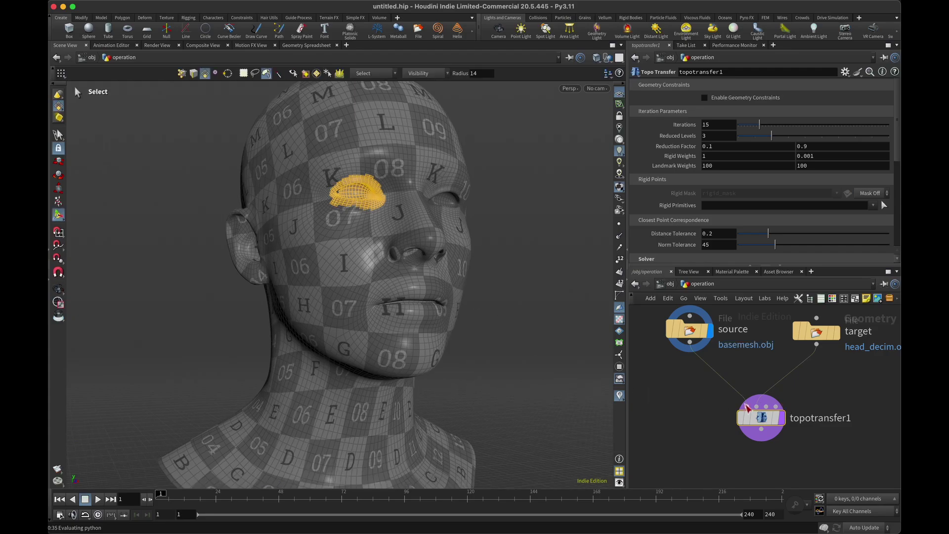
{"action": "key", "text": "Escape"}
{"action": "left_click_drag", "start_coordinate": [372, 218], "coordinate": [417, 258]}
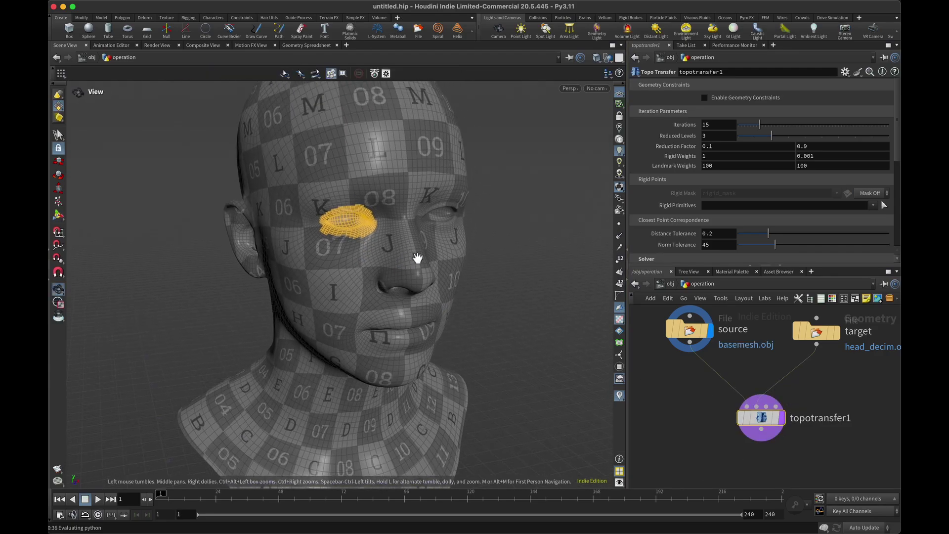
{"action": "key", "text": "s"}
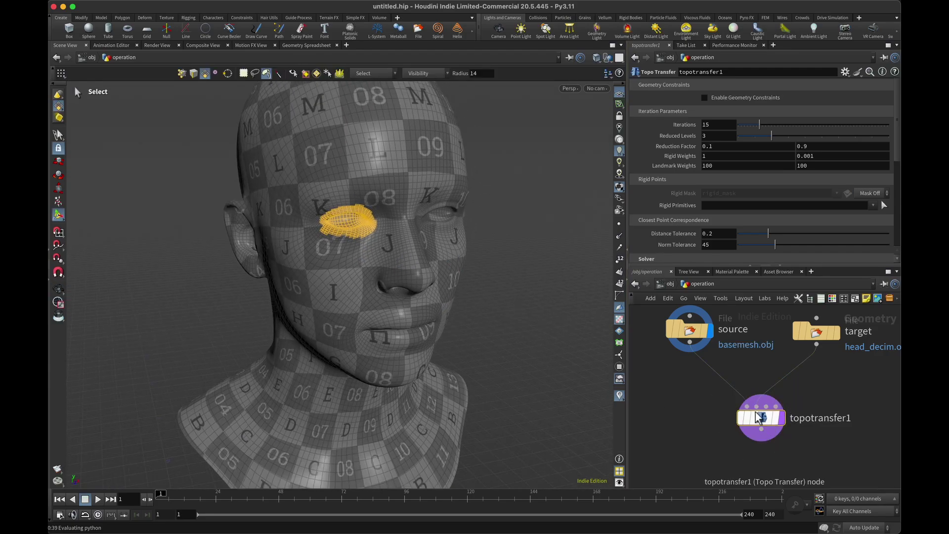
{"action": "left_click", "coordinate": [884, 205]}
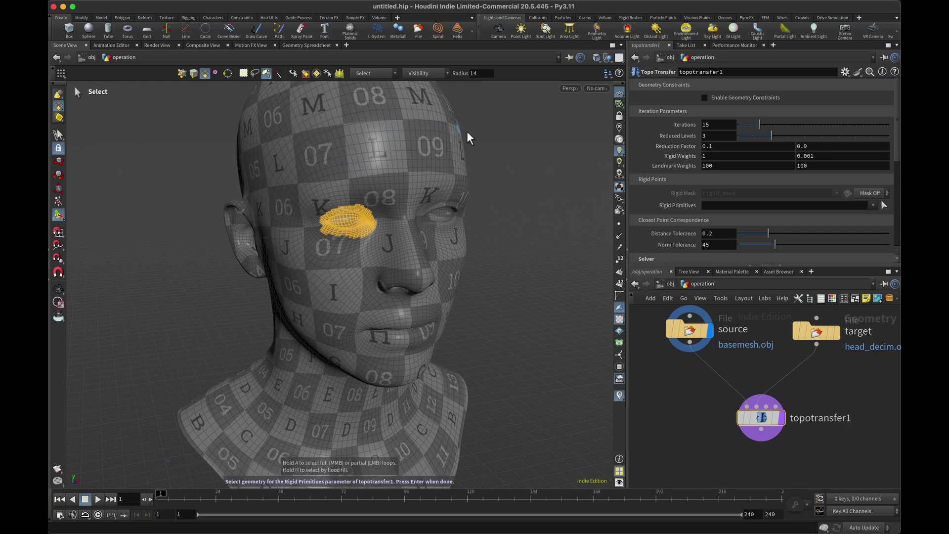
{"action": "key", "text": "Return"}
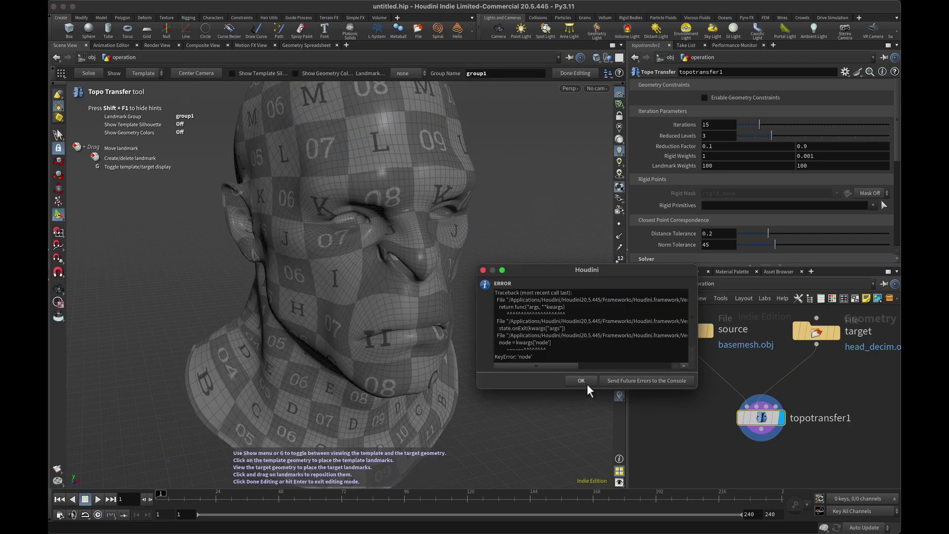
{"action": "left_click", "coordinate": [581, 380]}
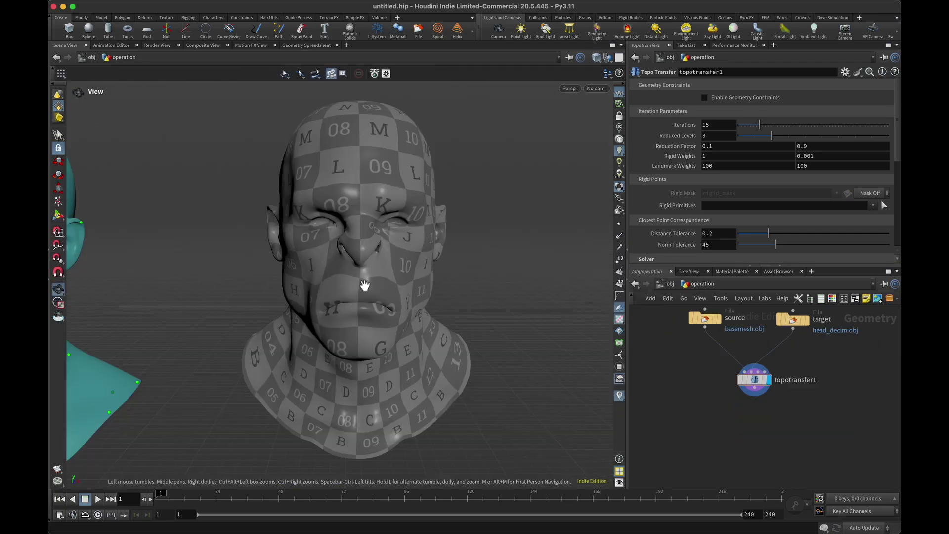
Step: View the transferred head in wireframe and return it to shaded display
{"action": "mouse_move", "coordinate": [373, 301]}
{"action": "left_mouse_down", "text": "alt"}
{"action": "mouse_move", "coordinate": [391, 288]}
{"action": "mouse_move", "coordinate": [403, 297]}
{"action": "mouse_move", "coordinate": [385, 292]}
{"action": "left_mouse_up", "text": "alt"}
{"action": "key", "text": "g"}
{"action": "key", "text": "Return"}
{"action": "key", "text": "Return"}
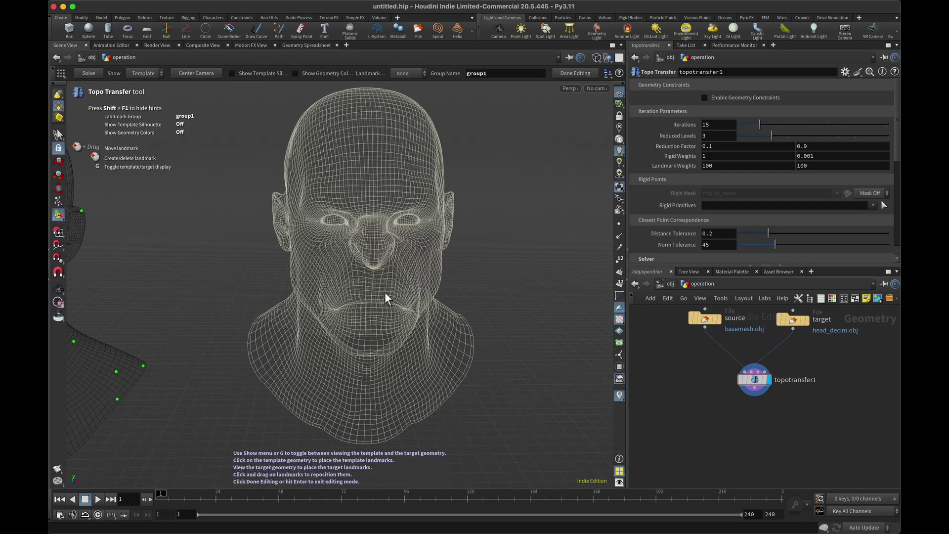
{"action": "key", "text": "g"}
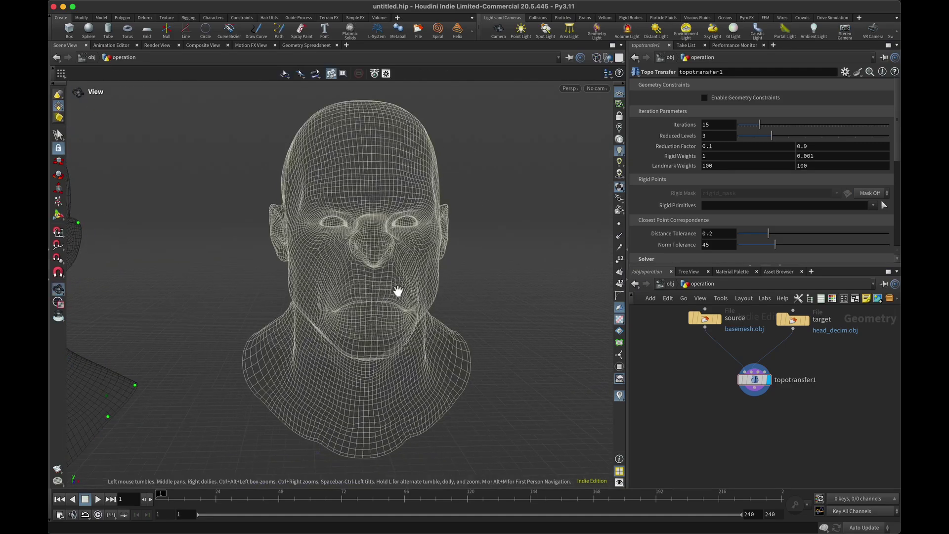
{"action": "mouse_move", "coordinate": [398, 290]}
{"action": "left_mouse_down"}
{"action": "mouse_move", "coordinate": [402, 271]}
{"action": "mouse_move", "coordinate": [430, 296]}
{"action": "mouse_move", "coordinate": [413, 275]}
{"action": "mouse_move", "coordinate": [401, 289]}
{"action": "mouse_move", "coordinate": [396, 273]}
{"action": "left_mouse_up"}
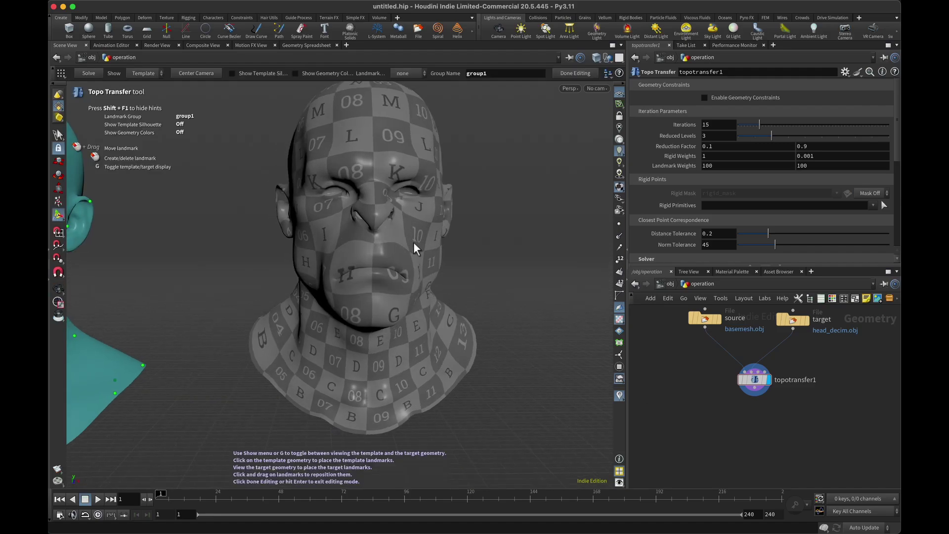
Step: Open the geometry save dialog for the topotransfer1 node and set the output file format to .obj
{"action": "mouse_move", "coordinate": [760, 386]}
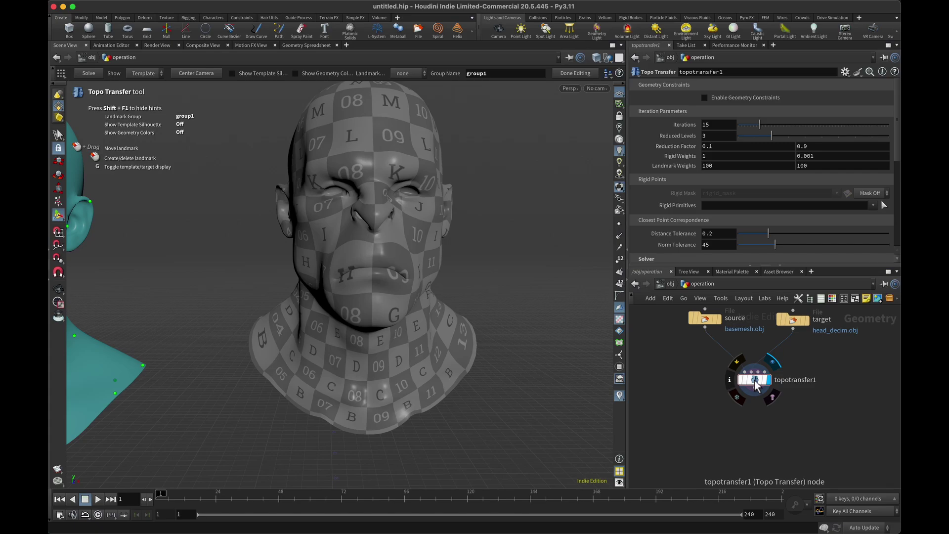
{"action": "right_click", "coordinate": [760, 383]}
{"action": "mouse_move", "coordinate": [783, 452]}
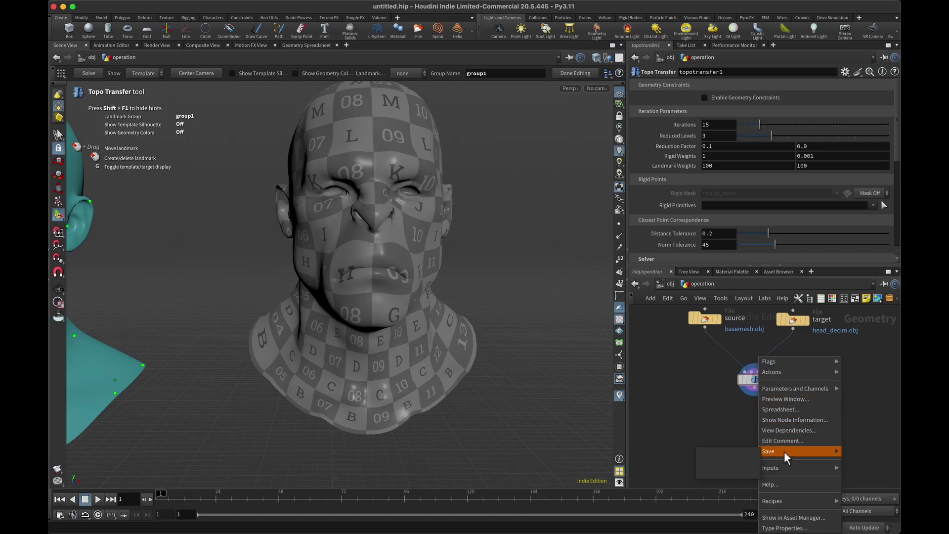
{"action": "left_click", "coordinate": [713, 452]}
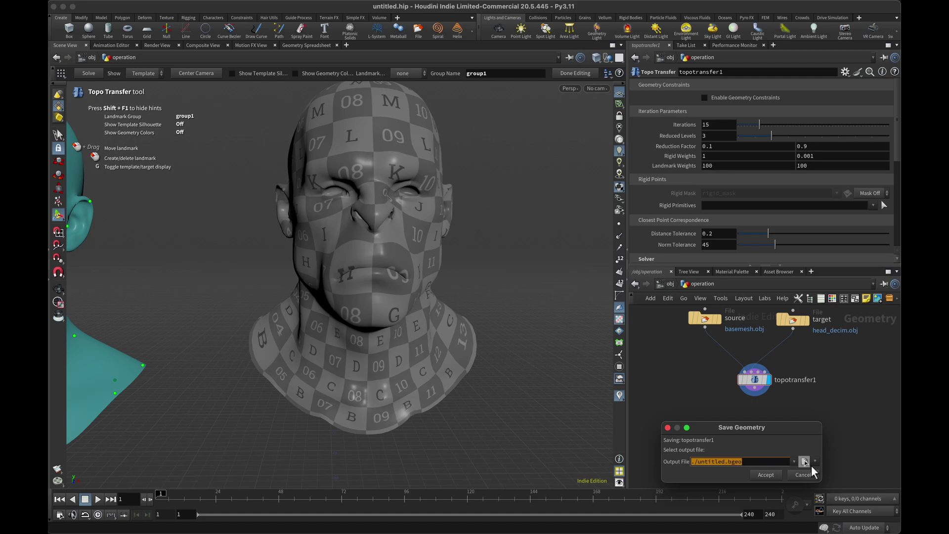
{"action": "left_click", "coordinate": [816, 462]}
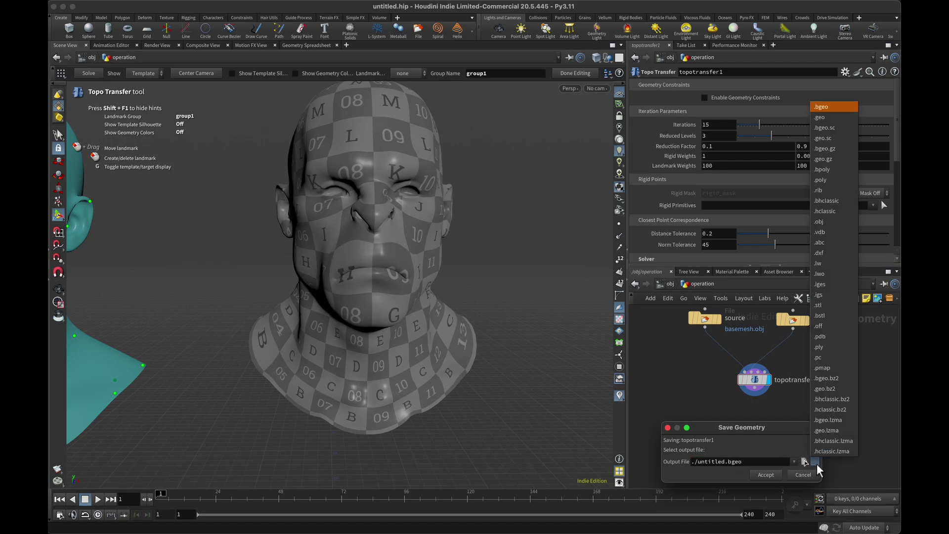
{"action": "left_click", "coordinate": [823, 221]}
Step: Browse to the project folder for the output file and save the transferred geometry there
{"action": "left_click", "coordinate": [716, 464]}
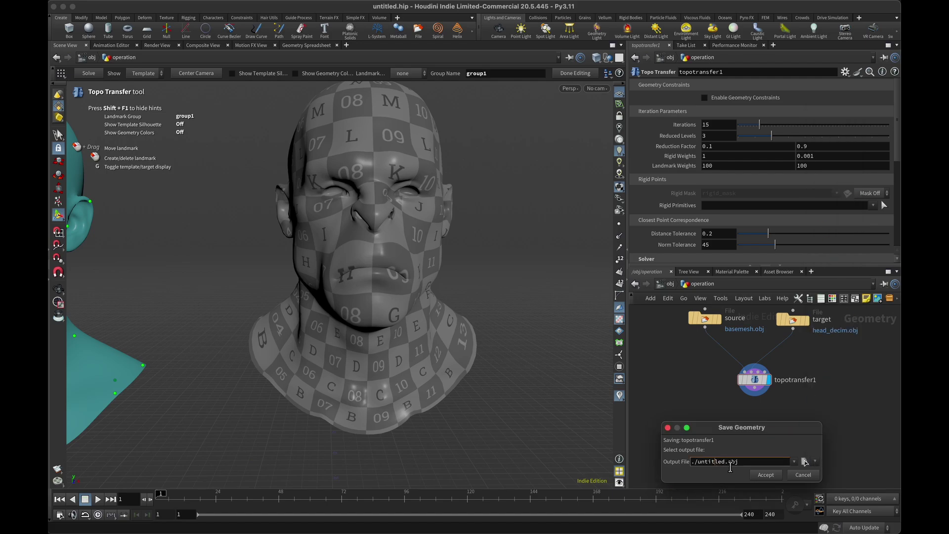
{"action": "double_click", "coordinate": [716, 466]}
{"action": "left_click", "coordinate": [804, 461]}
{"action": "left_click", "coordinate": [841, 237]}
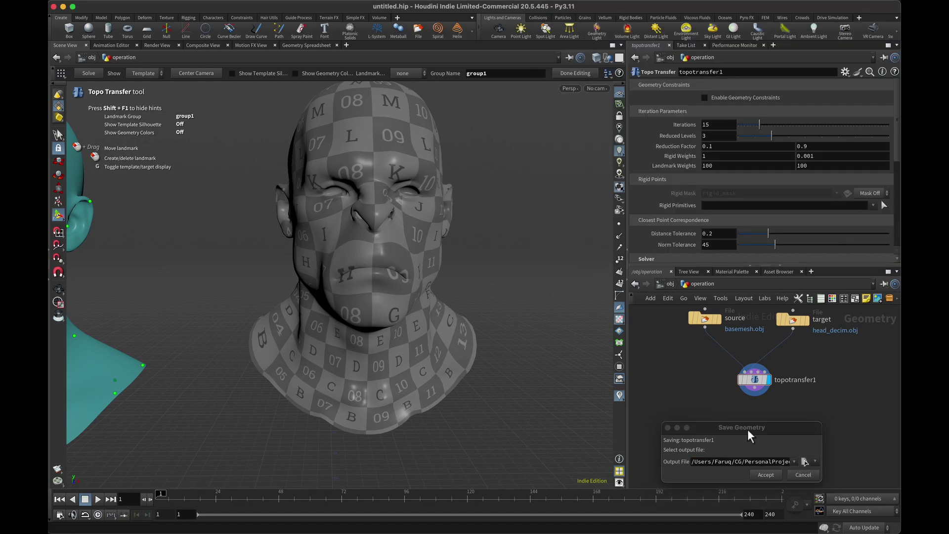
{"action": "left_click", "coordinate": [761, 476]}
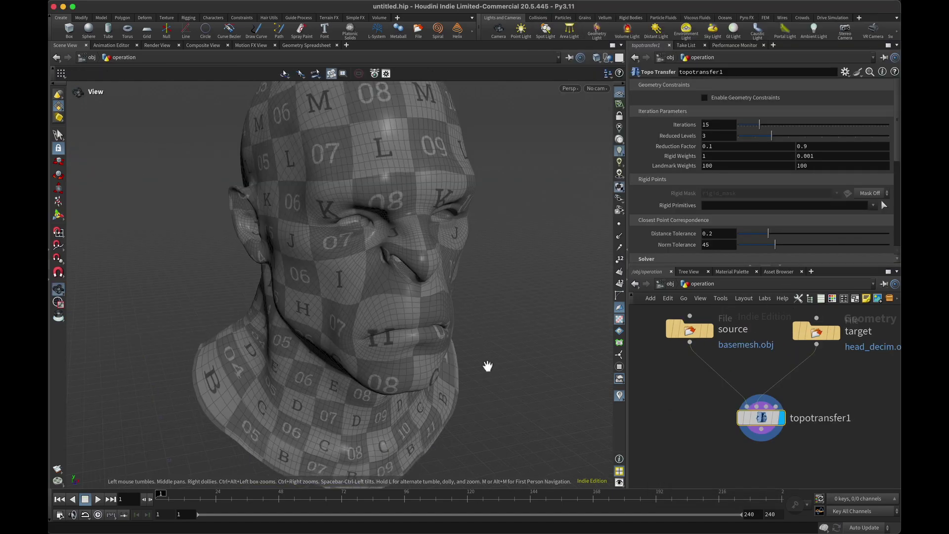
Step: Try adding a landmark on the template's cheek beside the mouth, and undo it
{"action": "right_click_drag", "start_coordinate": [488, 367], "coordinate": [440, 327]}
{"action": "left_click_drag", "start_coordinate": [440, 327], "coordinate": [335, 292]}
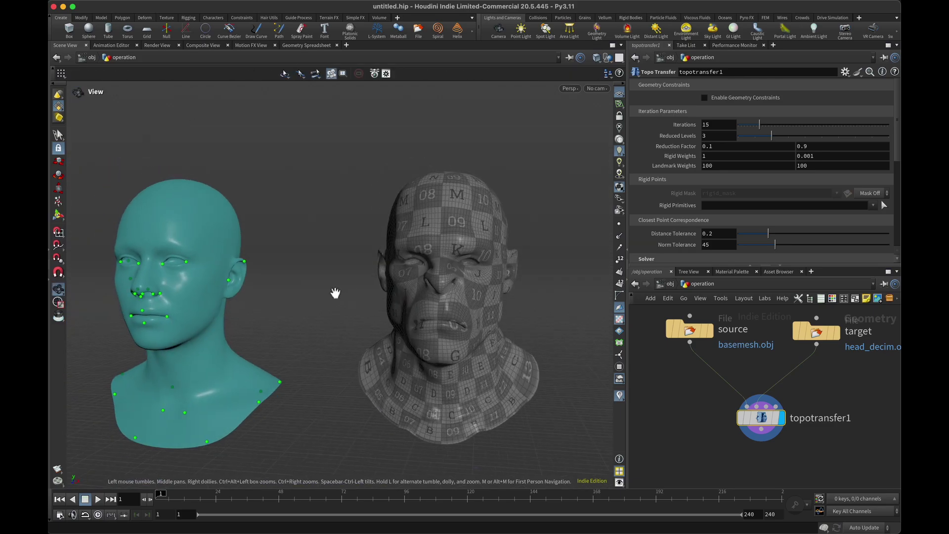
{"action": "middle_click_drag", "start_coordinate": [335, 292], "coordinate": [351, 276]}
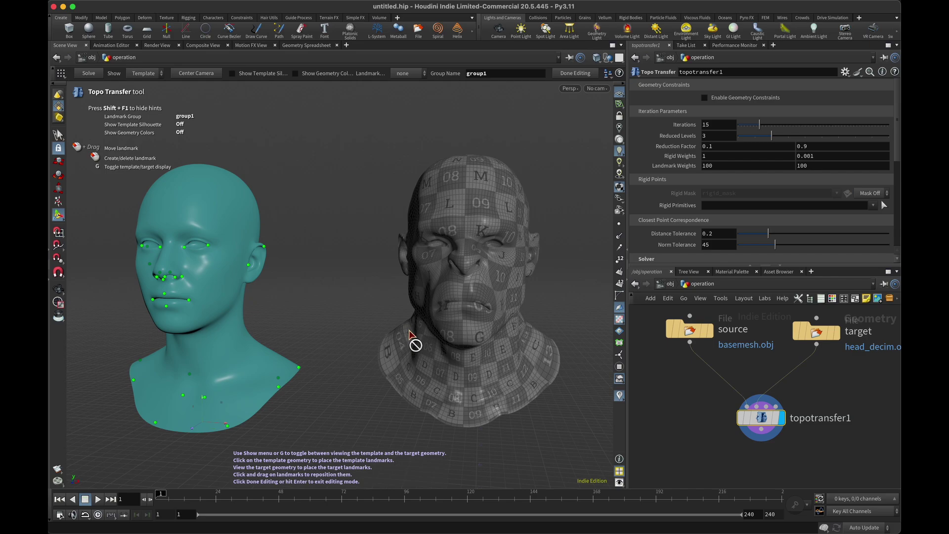
{"action": "left_click", "coordinate": [198, 298]}
{"action": "key", "text": "ctrl+z"}
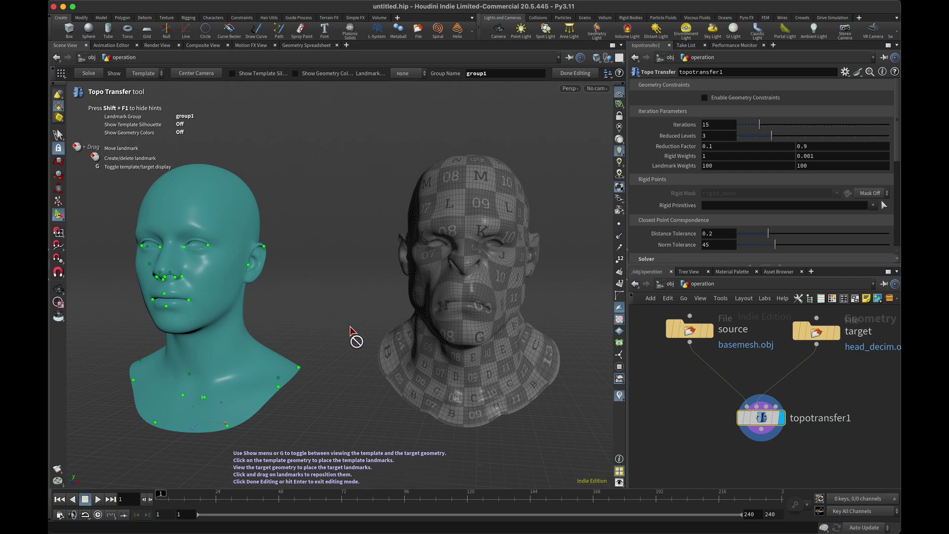